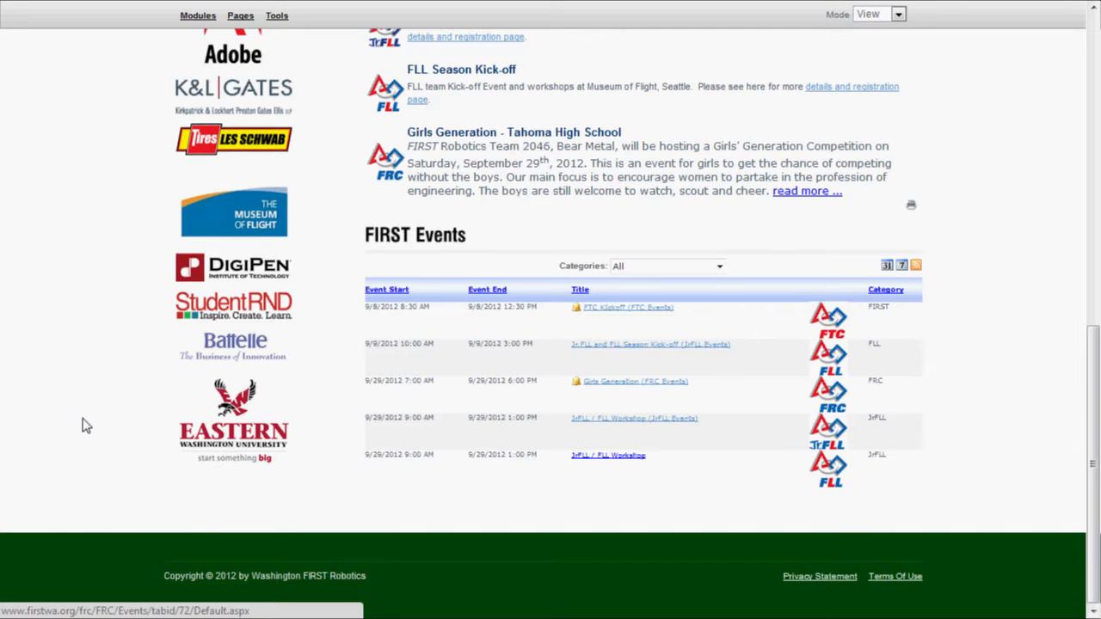
Examine the FIRST Events list on the home page, including the event titles, icons, categories and pop-up details
{"action": "scroll", "coordinate": [84, 422], "scroll_direction": "up", "scroll_amount": 1}
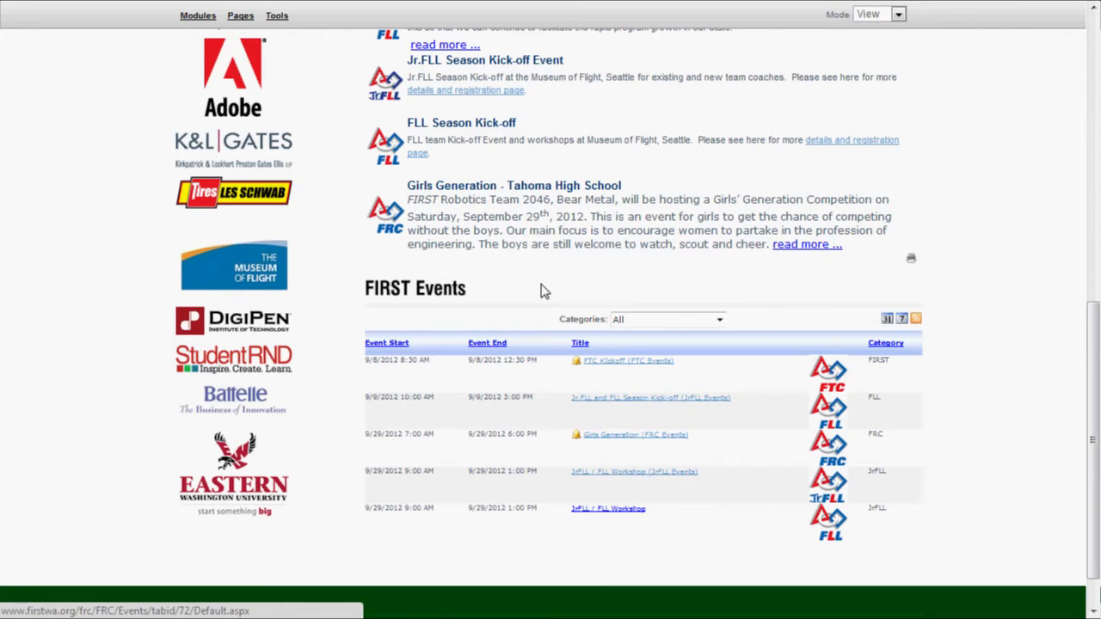
{"action": "mouse_move", "coordinate": [683, 536]}
{"action": "mouse_move", "coordinate": [834, 372]}
{"action": "mouse_move", "coordinate": [641, 444]}
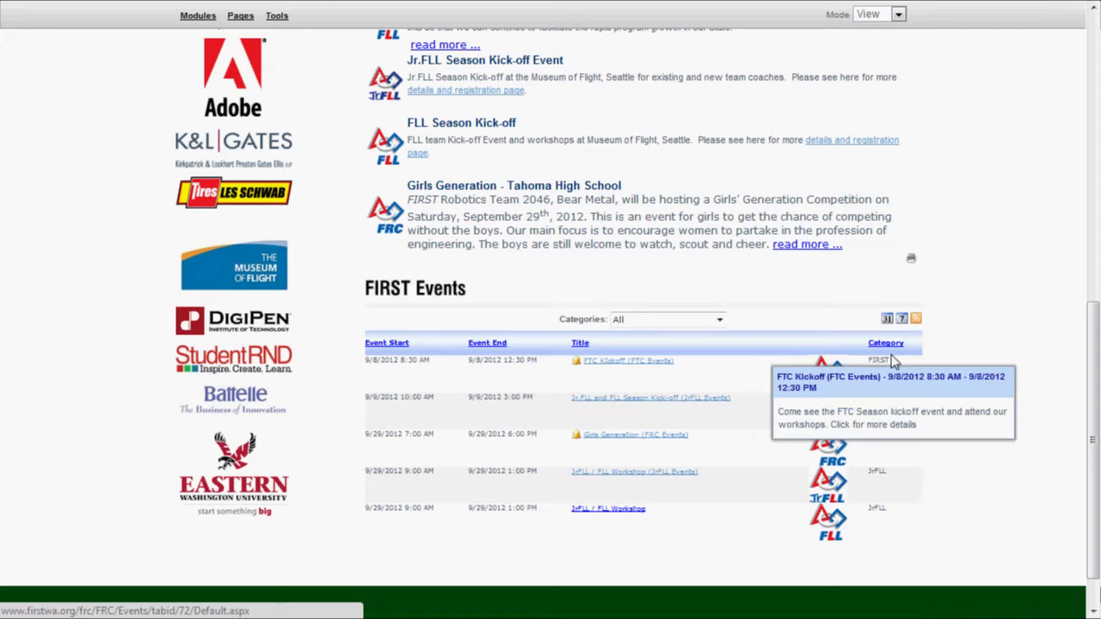
{"action": "mouse_move", "coordinate": [910, 493]}
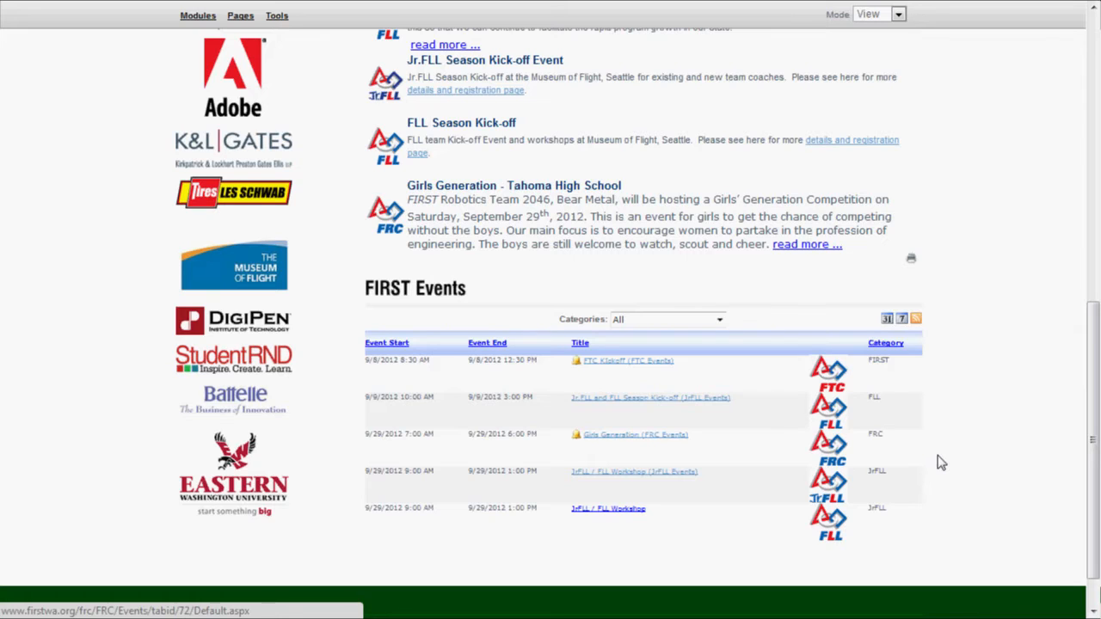
Try restricting the FIRST Events category filter to FLL only
{"action": "left_click", "coordinate": [718, 319]}
{"action": "left_click", "coordinate": [624, 337]}
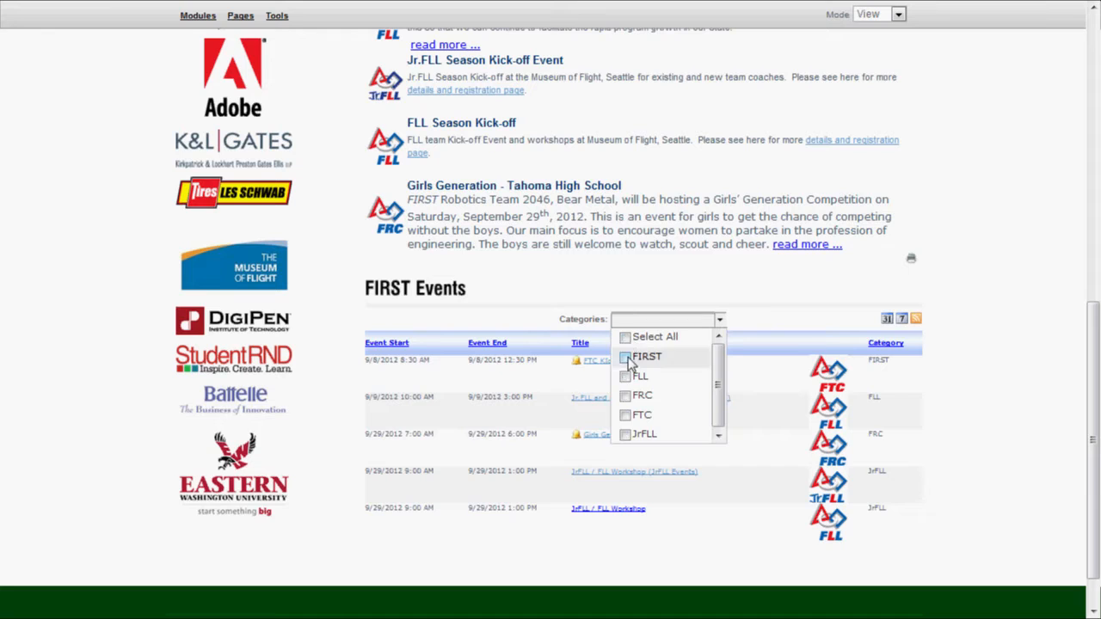
{"action": "left_click", "coordinate": [625, 377]}
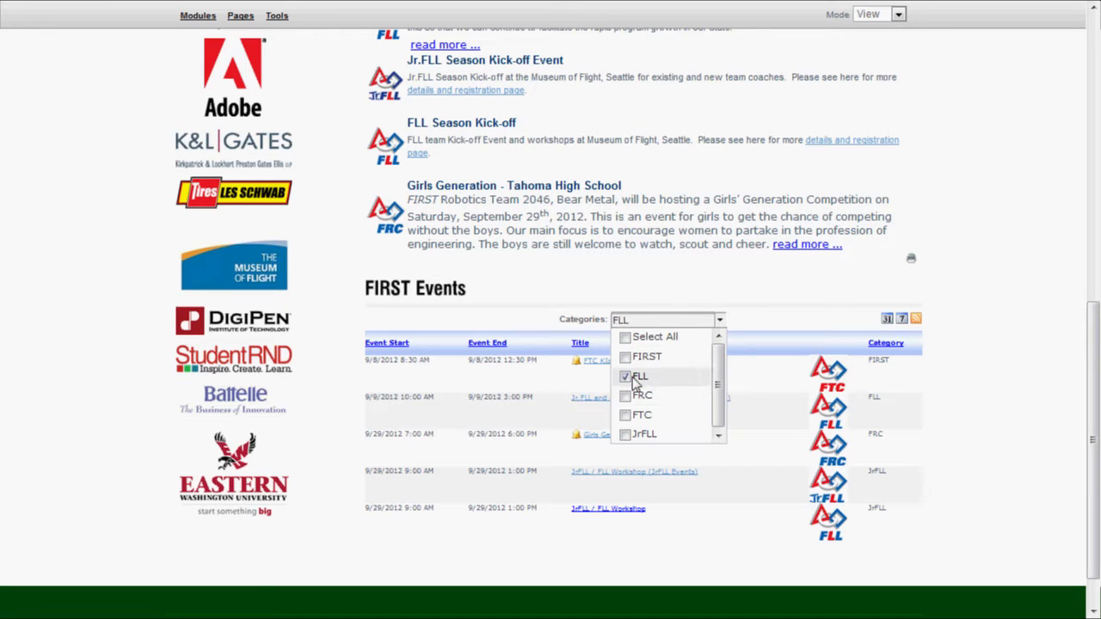
{"action": "left_click", "coordinate": [757, 296]}
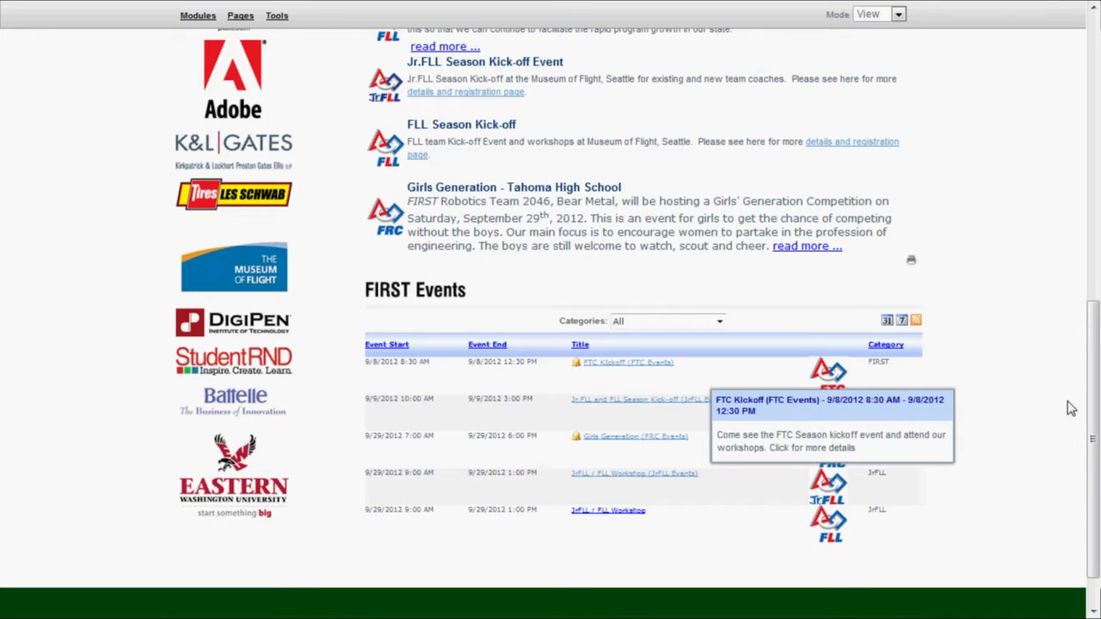
Go to the FRC Events page and start adding a new event
{"action": "scroll", "coordinate": [977, 394], "scroll_direction": "up", "scroll_amount": 8}
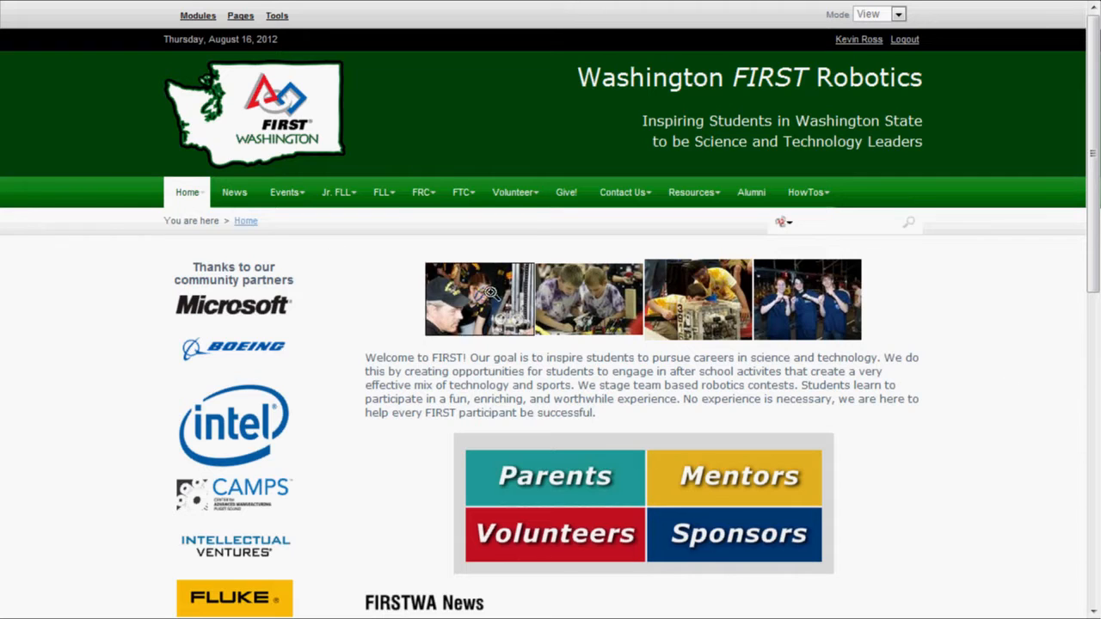
{"action": "mouse_move", "coordinate": [421, 191]}
{"action": "mouse_move", "coordinate": [428, 249]}
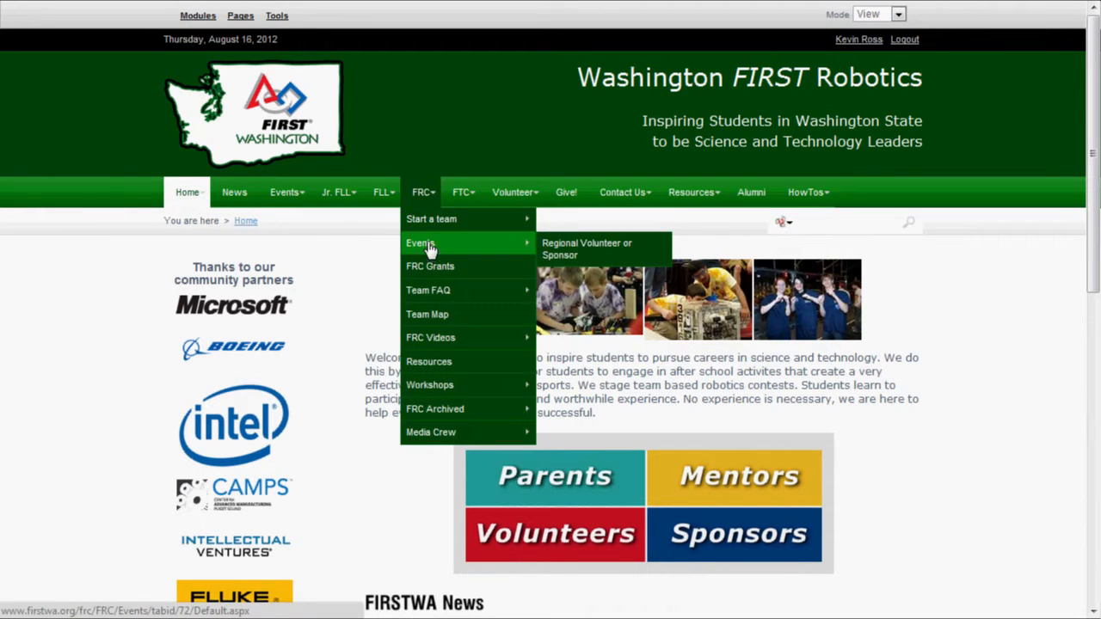
{"action": "left_click", "coordinate": [427, 247]}
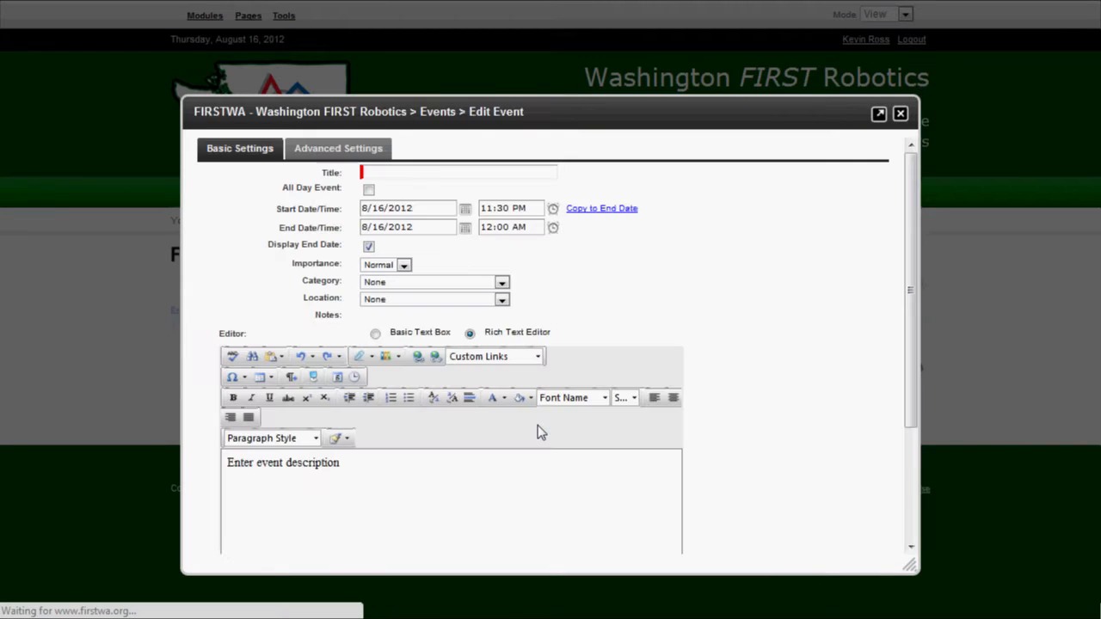
Title the new event "Rookie Workshop"
{"action": "left_click", "coordinate": [387, 174]}
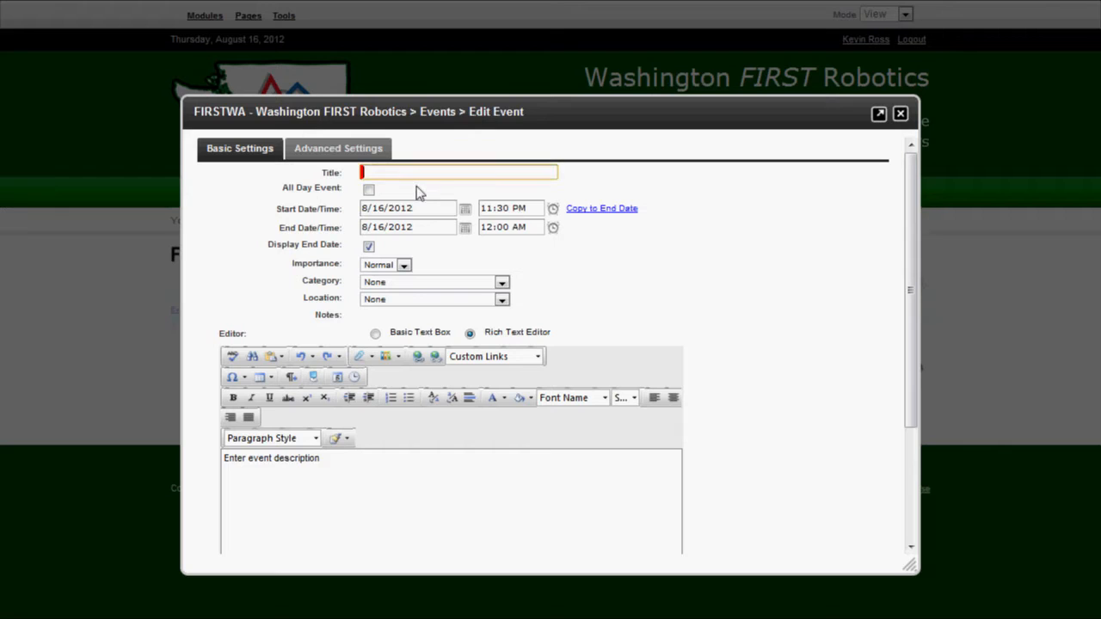
{"action": "type", "text": "Rookie Workshop"}
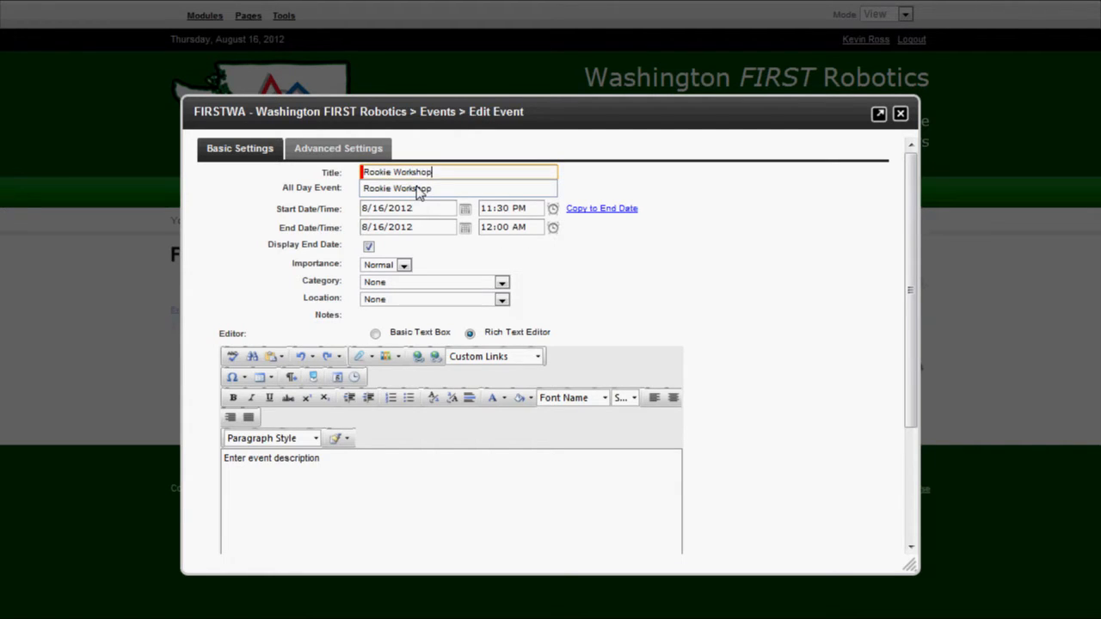
{"action": "left_click", "coordinate": [418, 191]}
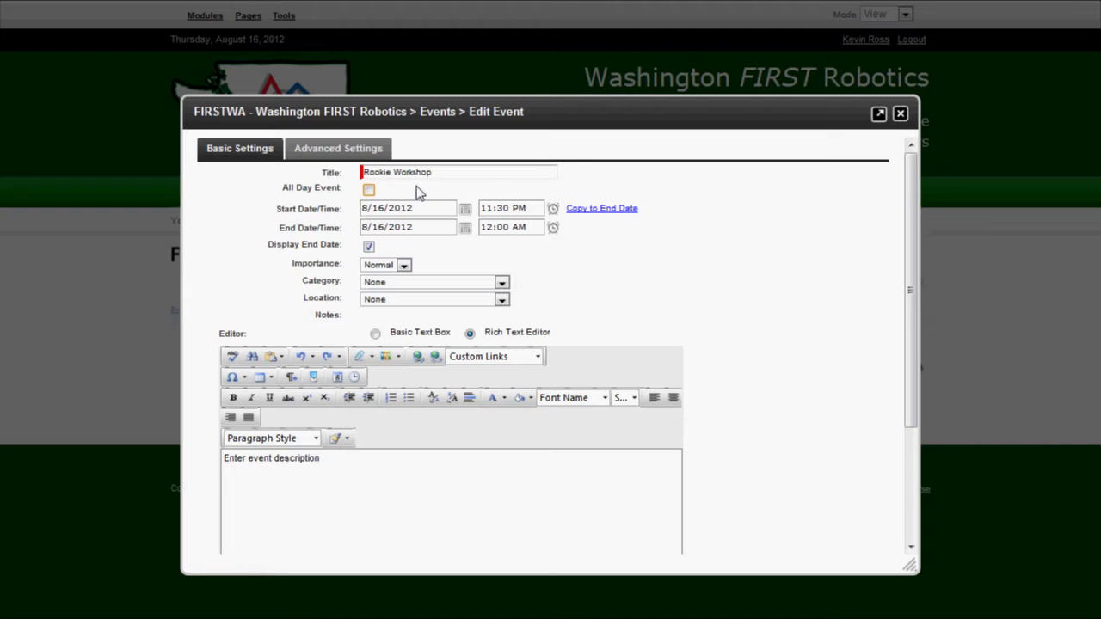
Set the event's start date to 10/20/2012
{"action": "triple_click", "coordinate": [418, 208]}
{"action": "mouse_move", "coordinate": [212, 233]}
{"action": "type", "text": "1"}
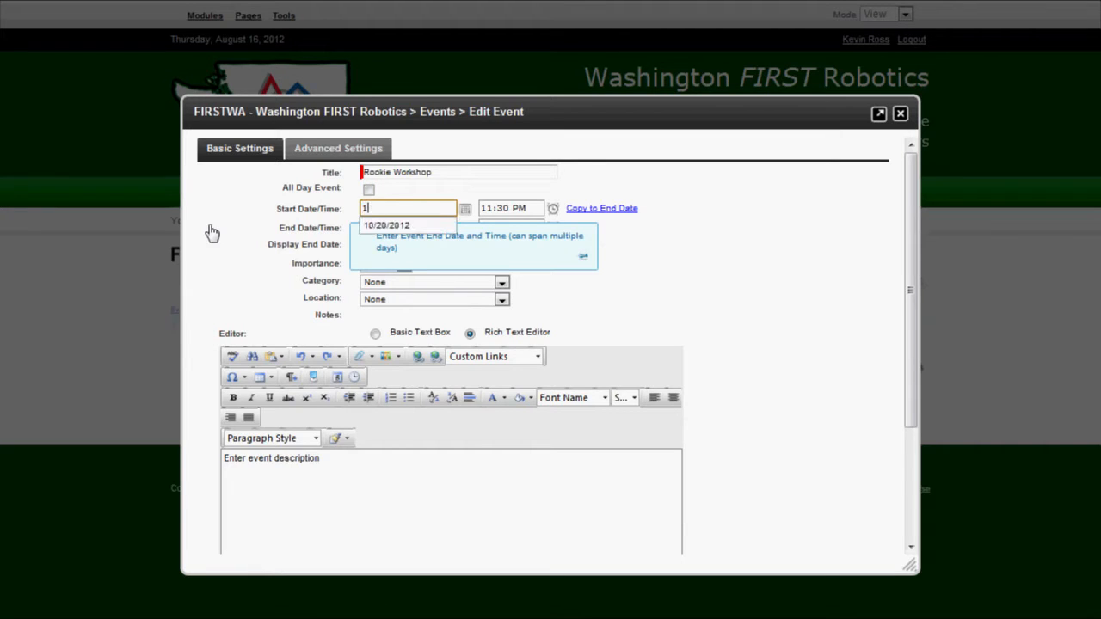
{"action": "type", "text": "0/20/2012"}
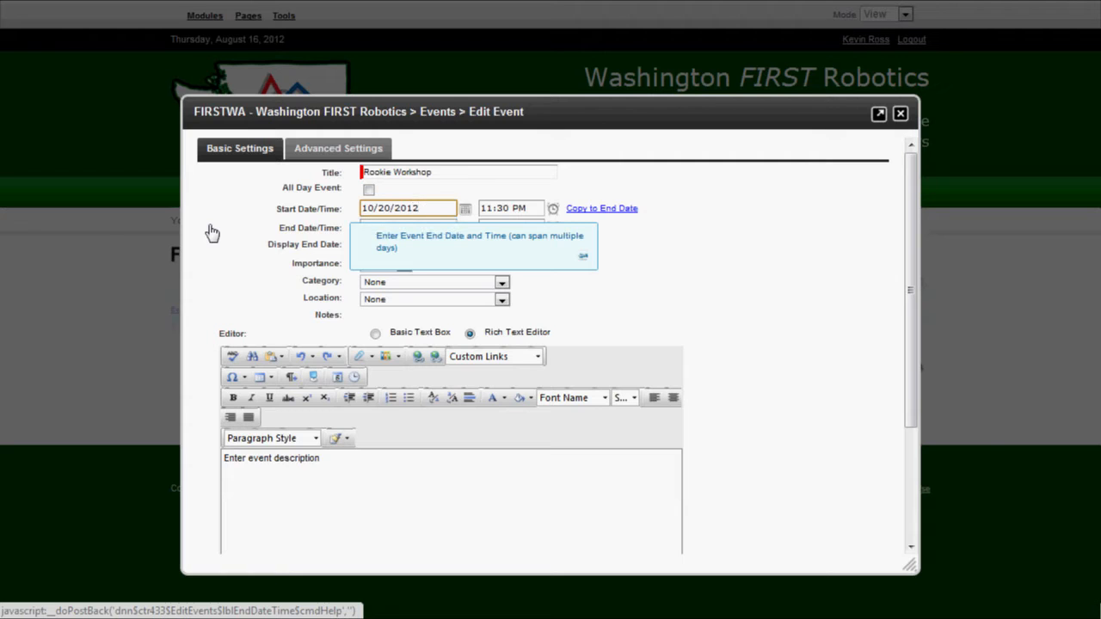
{"action": "key", "text": "Tab"}
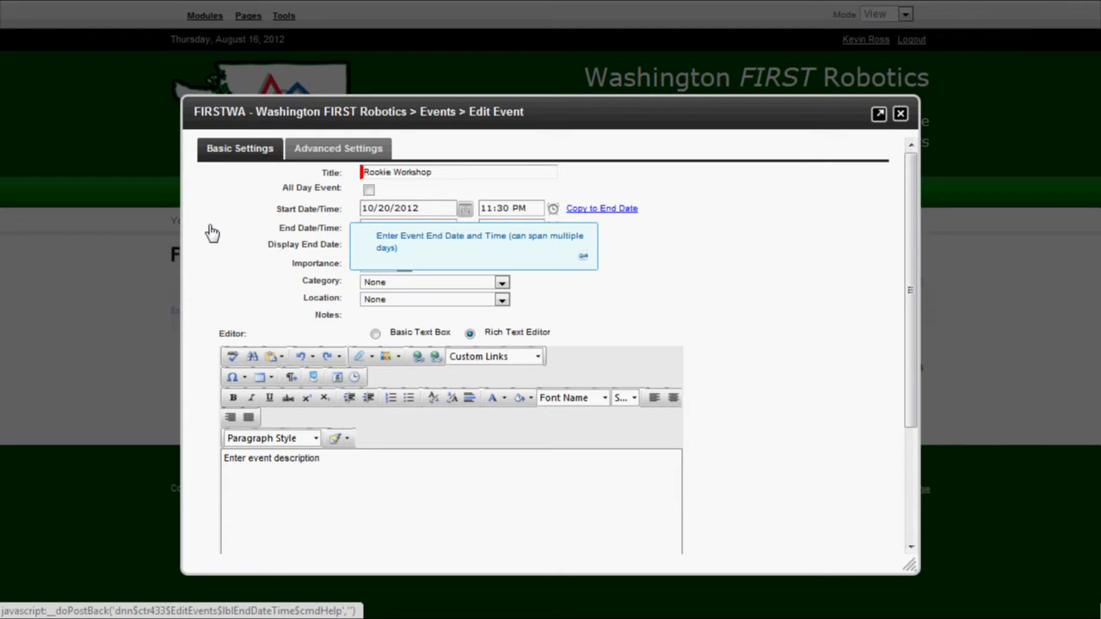
Set the event's start time to 9:30 AM
{"action": "left_click", "coordinate": [518, 227]}
{"action": "left_click", "coordinate": [493, 208]}
{"action": "key", "text": "BackSpace"}
{"action": "key", "text": "BackSpace"}
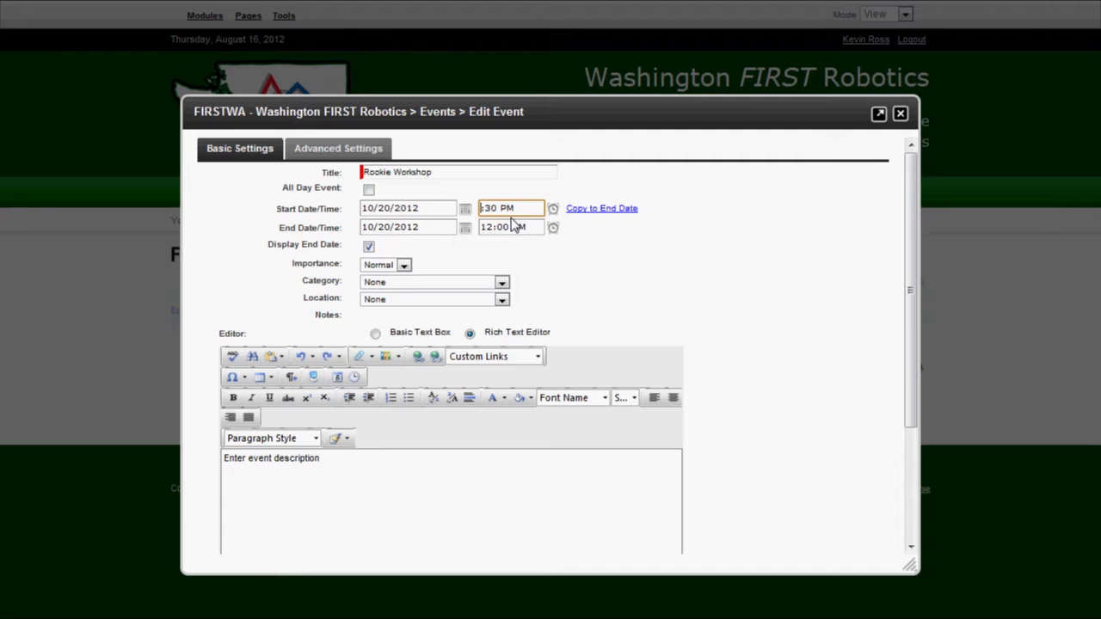
{"action": "type", "text": "9"}
{"action": "double_click", "coordinate": [512, 208]}
{"action": "type", "text": "a"}
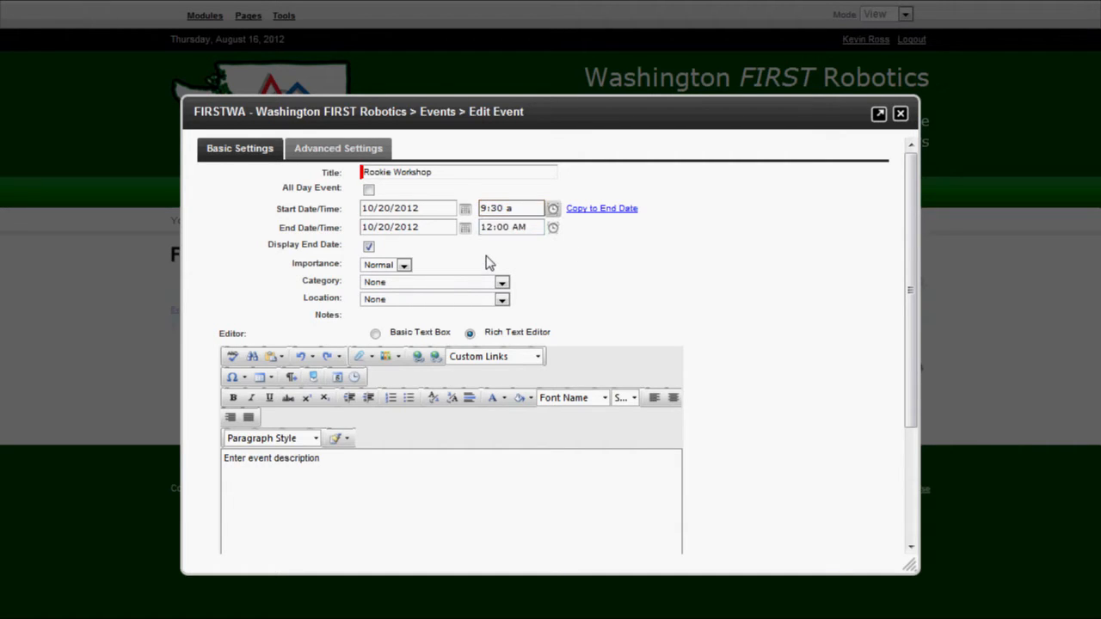
{"action": "left_click", "coordinate": [520, 211]}
Set the event's end time to 4:00 PM
{"action": "left_click", "coordinate": [400, 227]}
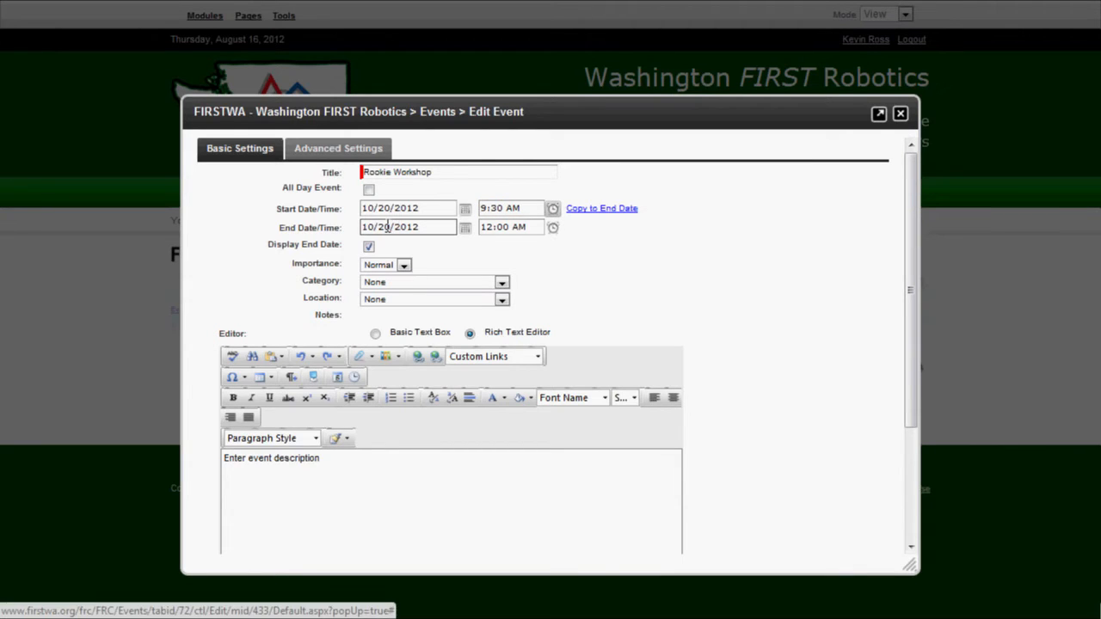
{"action": "left_click", "coordinate": [484, 227]}
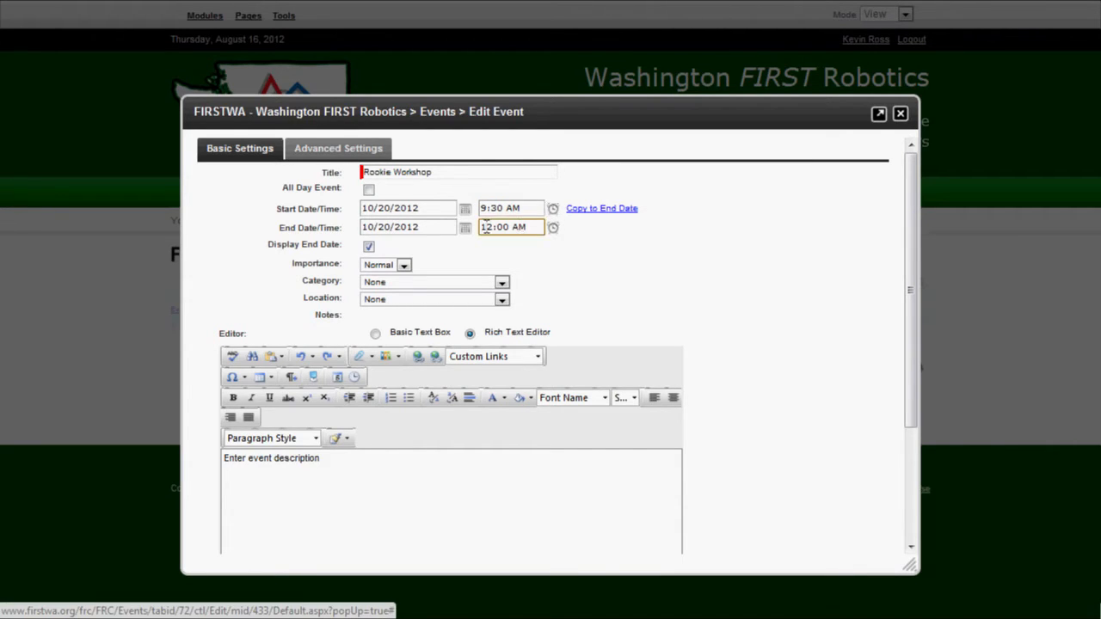
{"action": "key", "text": "BackSpace"}
{"action": "key", "text": "Delete"}
{"action": "type", "text": "4"}
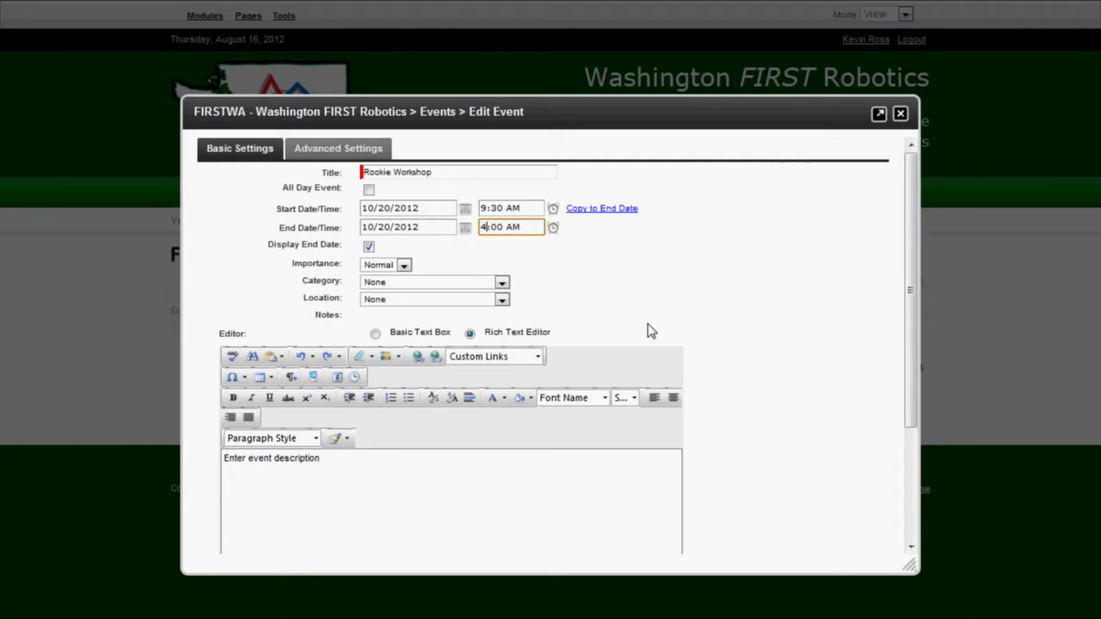
{"action": "key", "text": "Right"}
{"action": "key", "text": "Right"}
{"action": "key", "text": "Right"}
{"action": "key", "text": "Right"}
{"action": "type", "text": "P"}
{"action": "left_click", "coordinate": [650, 331]}
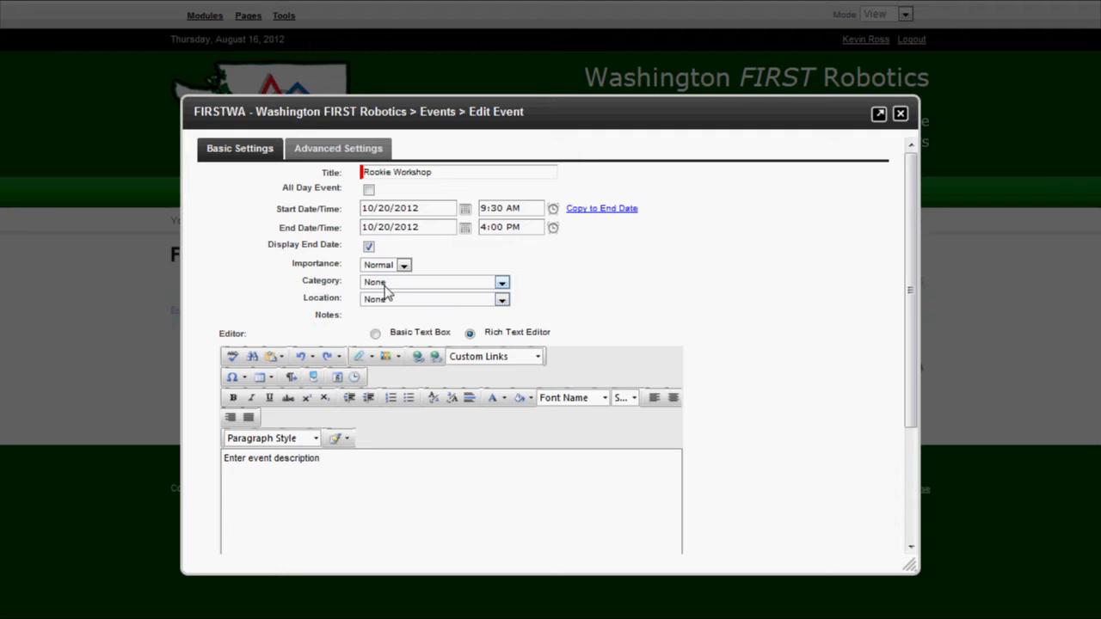
Assign the event to the FRC category and set its location to Aviation High School
{"action": "left_click", "coordinate": [502, 284]}
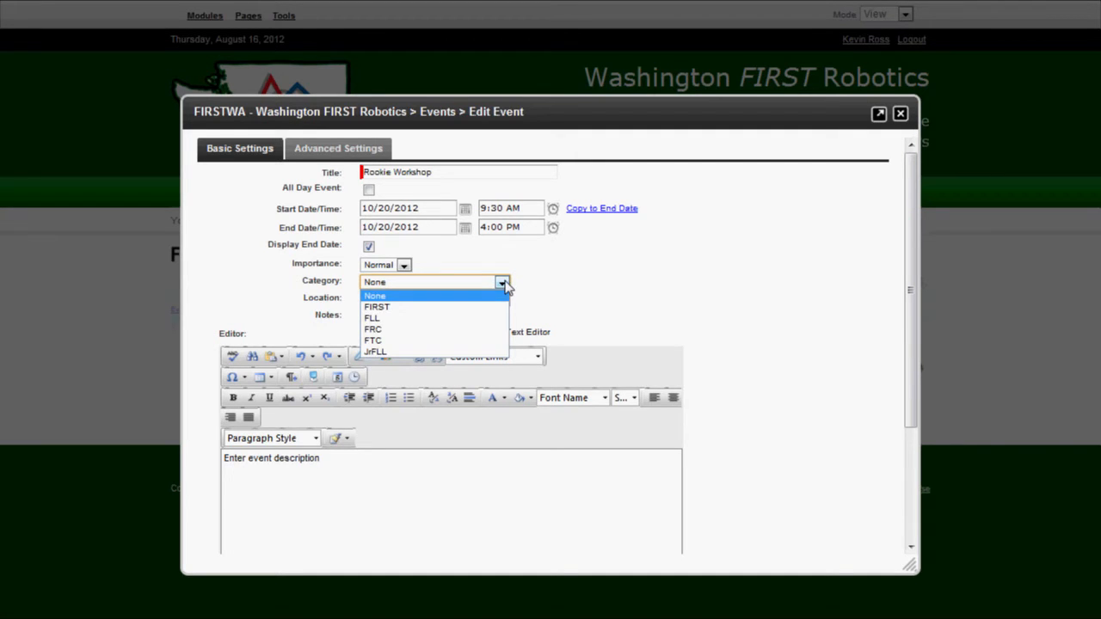
{"action": "left_click", "coordinate": [389, 330]}
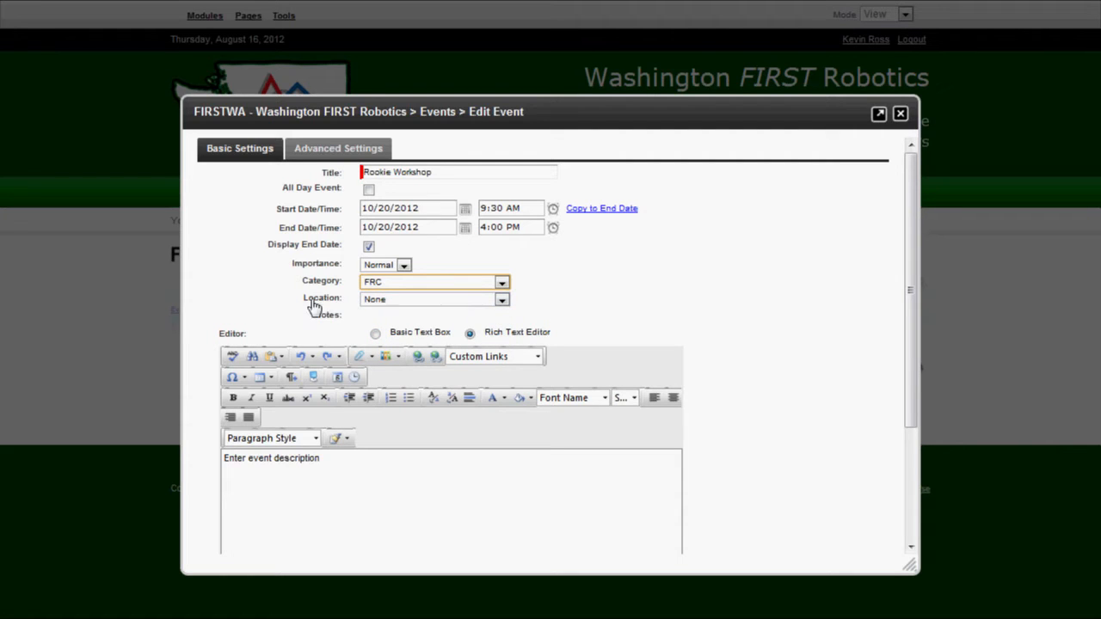
{"action": "mouse_move", "coordinate": [281, 318]}
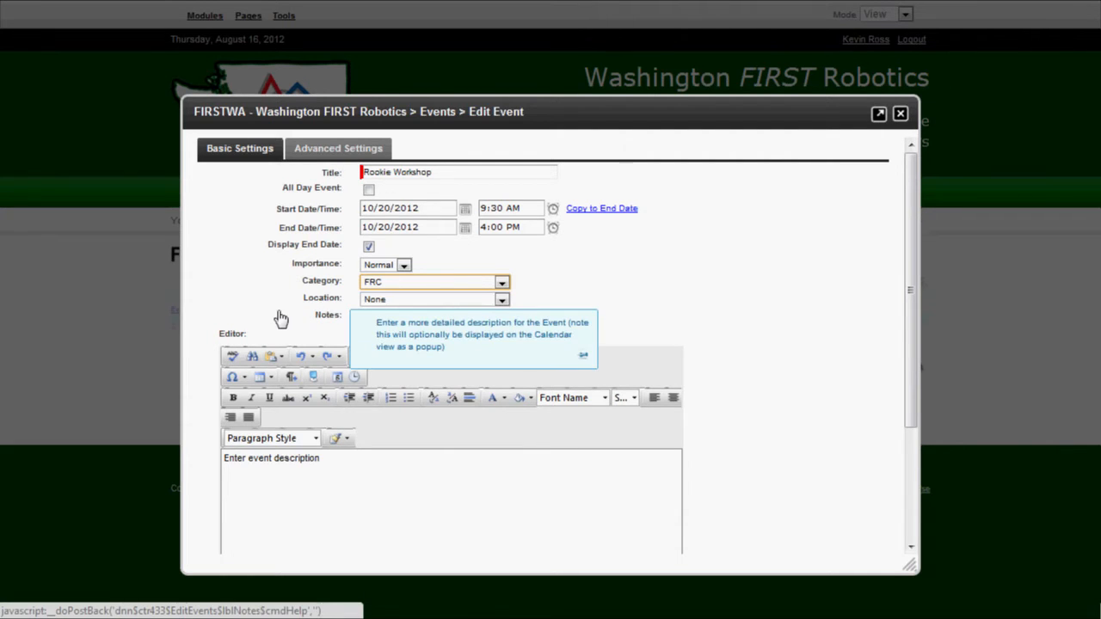
{"action": "left_click", "coordinate": [502, 301]}
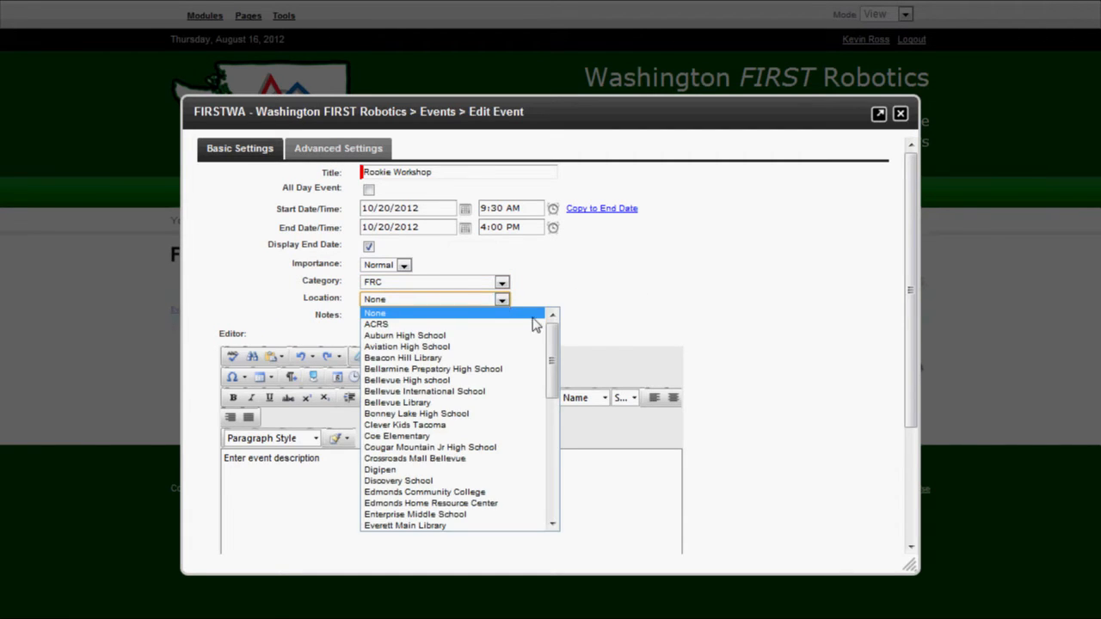
{"action": "mouse_move", "coordinate": [555, 346]}
{"action": "left_mouse_down"}
{"action": "mouse_move", "coordinate": [548, 484]}
{"action": "mouse_move", "coordinate": [553, 319]}
{"action": "mouse_move", "coordinate": [559, 335]}
{"action": "left_mouse_up"}
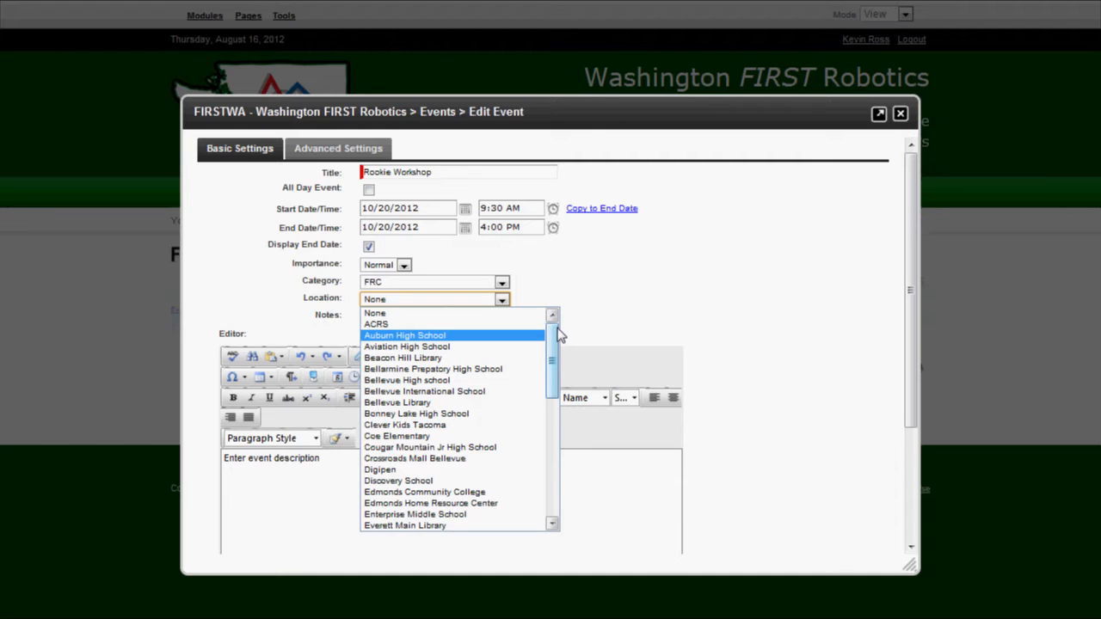
{"action": "left_click", "coordinate": [408, 348]}
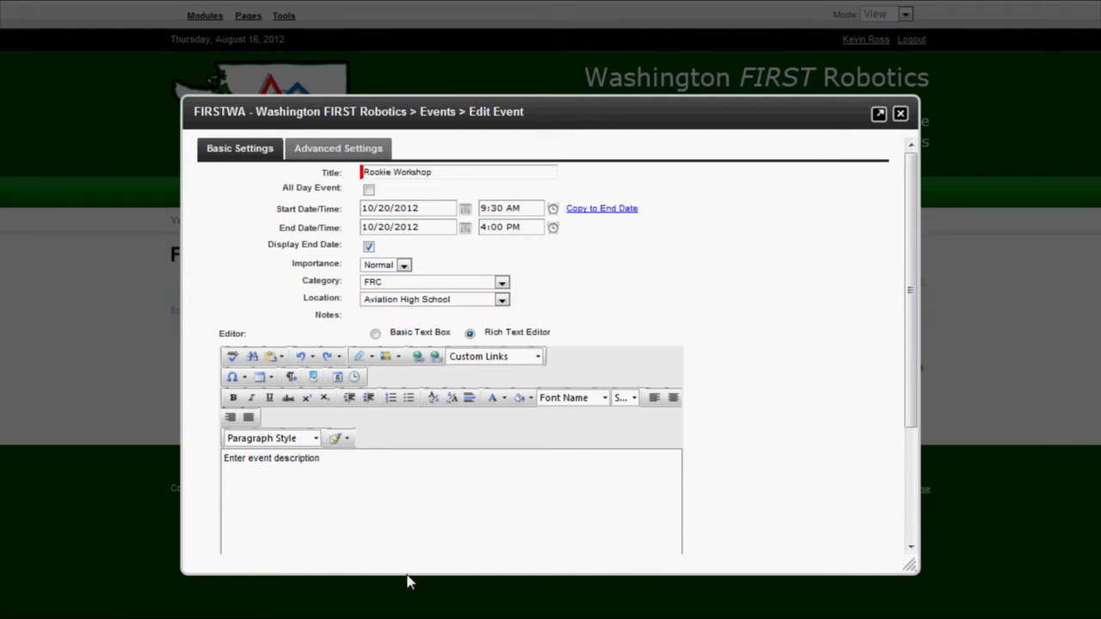
Replace the placeholder description with a note that the workshop teaches rookie teams about FRC and is for rookies only, as space is limited
{"action": "left_click", "coordinate": [339, 458]}
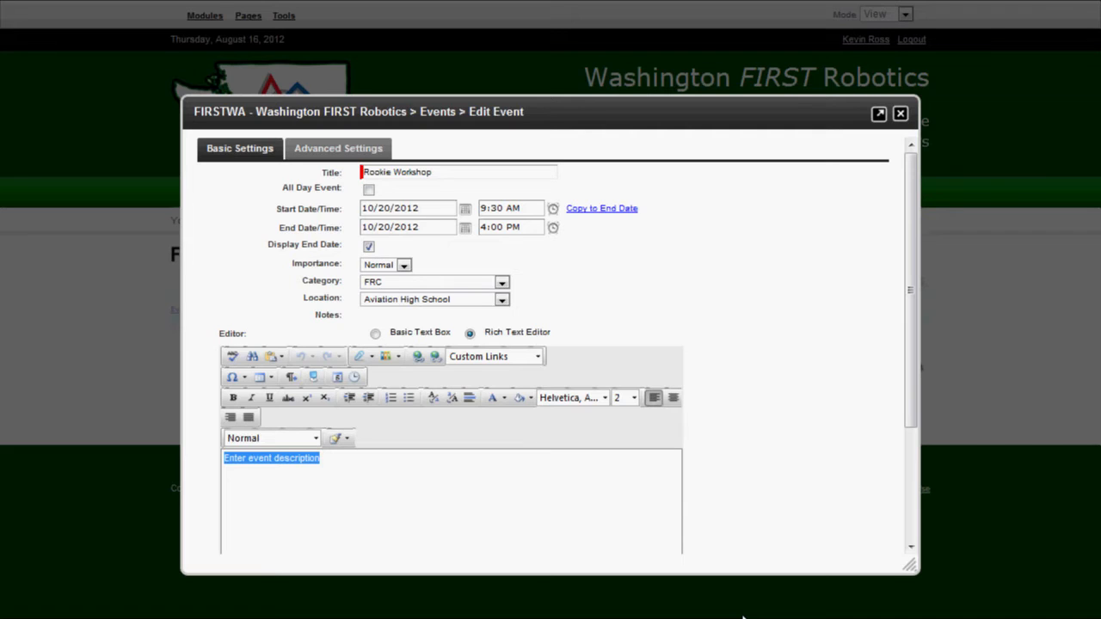
{"action": "type", "text": "This workshop is for all rookie teams to come learn about FRC. Please plan on coming to this event only if you are a rookie team as space is limited."}
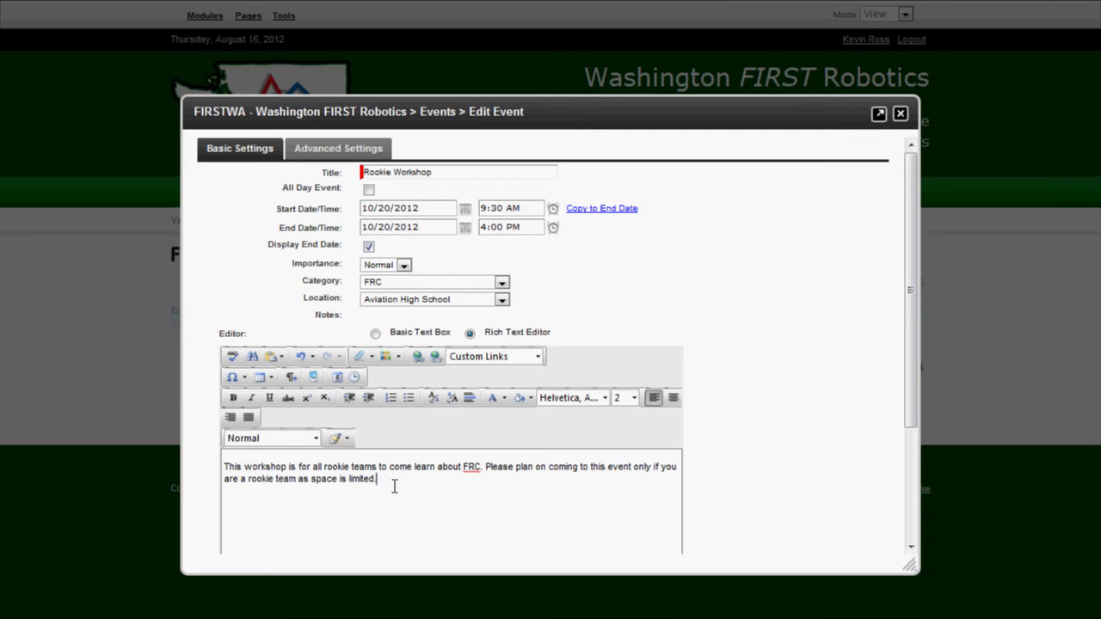
Enable the event's display image and use the site file FRC_50x.gif from the AnIcon/ folder
{"action": "left_click", "coordinate": [338, 148]}
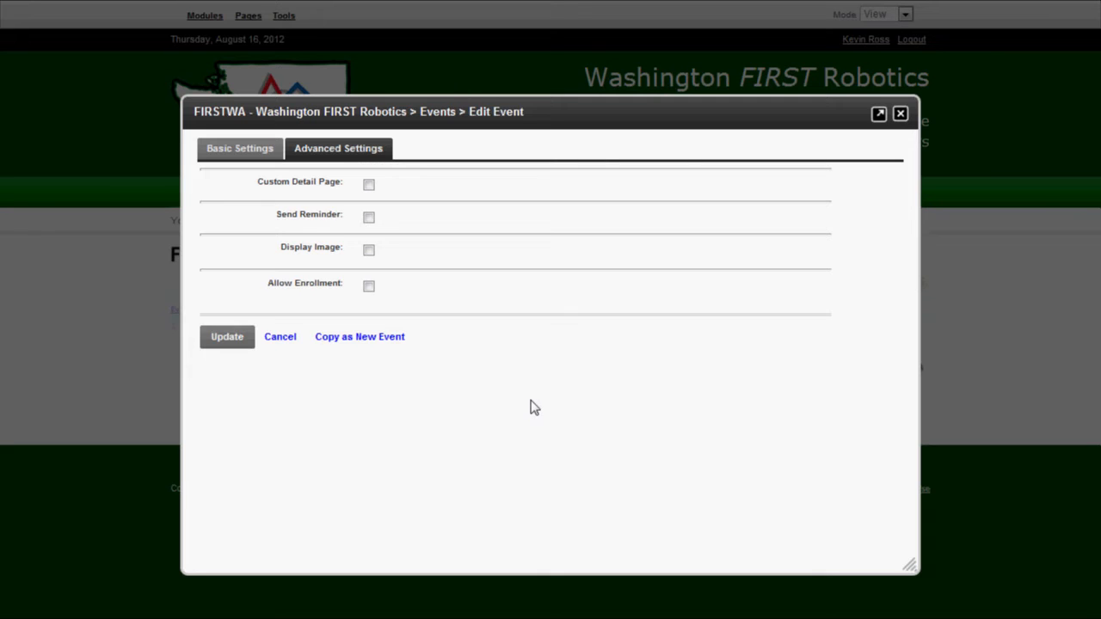
{"action": "left_click", "coordinate": [369, 250]}
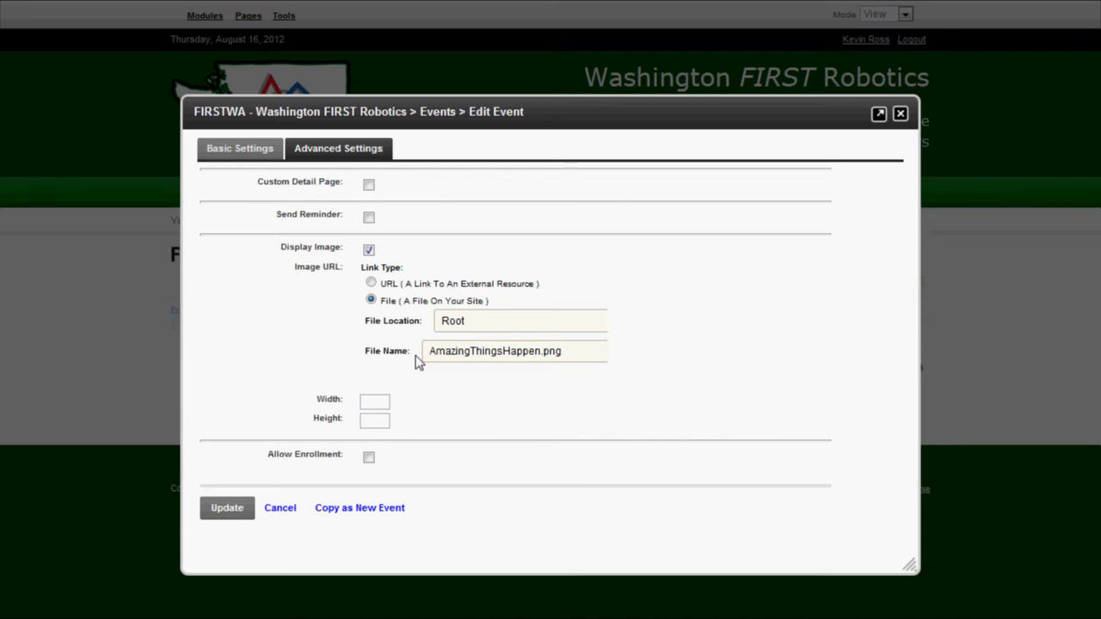
{"action": "left_click", "coordinate": [449, 325]}
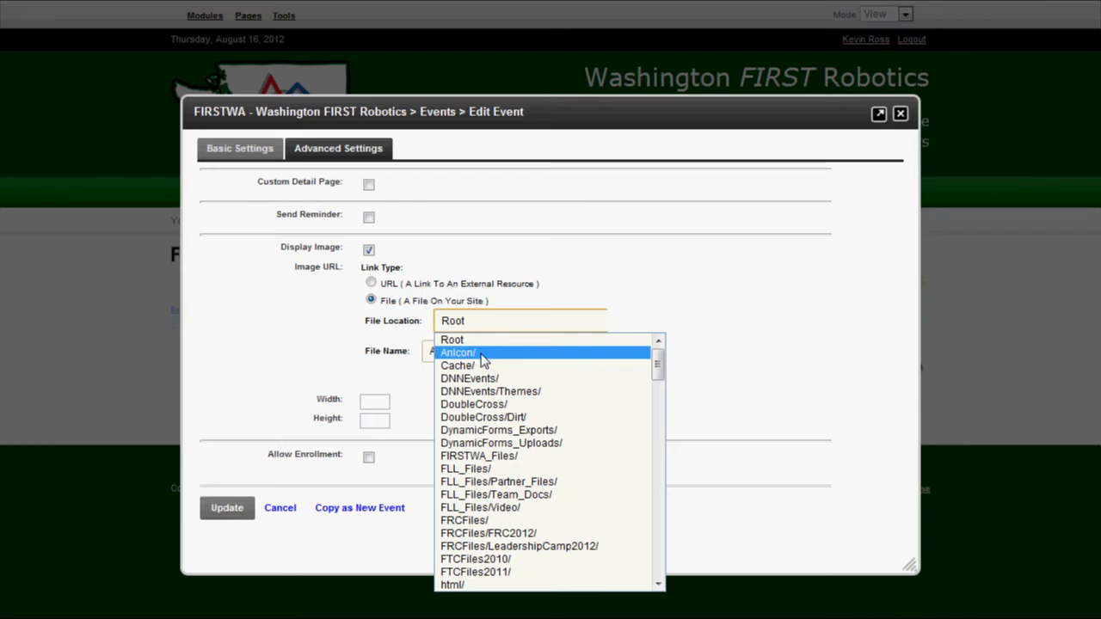
{"action": "left_click", "coordinate": [463, 356]}
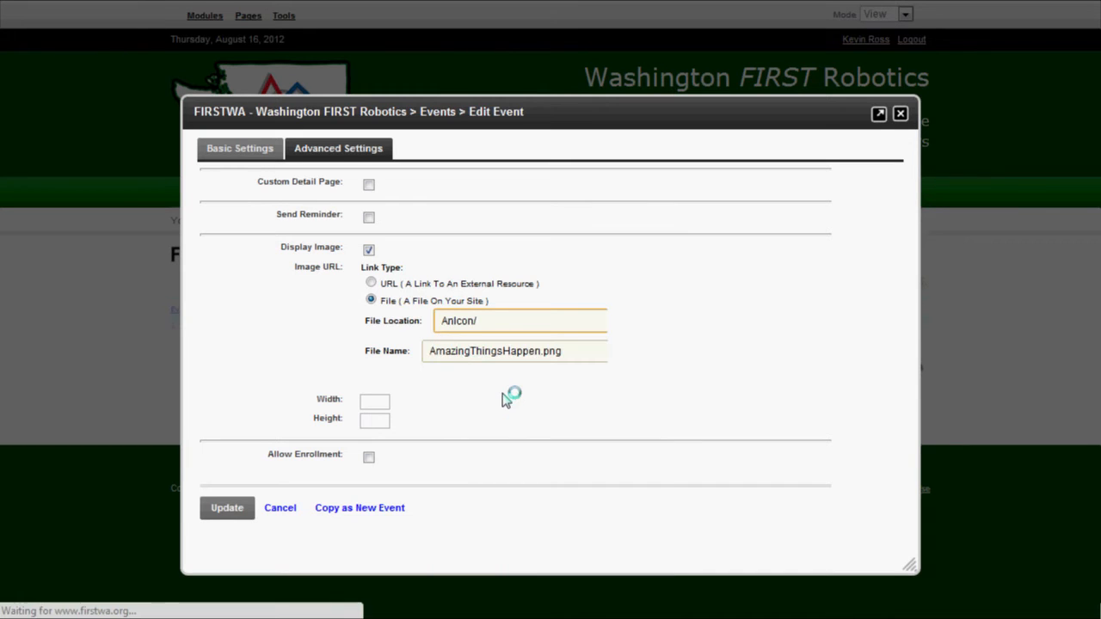
{"action": "left_click", "coordinate": [458, 358]}
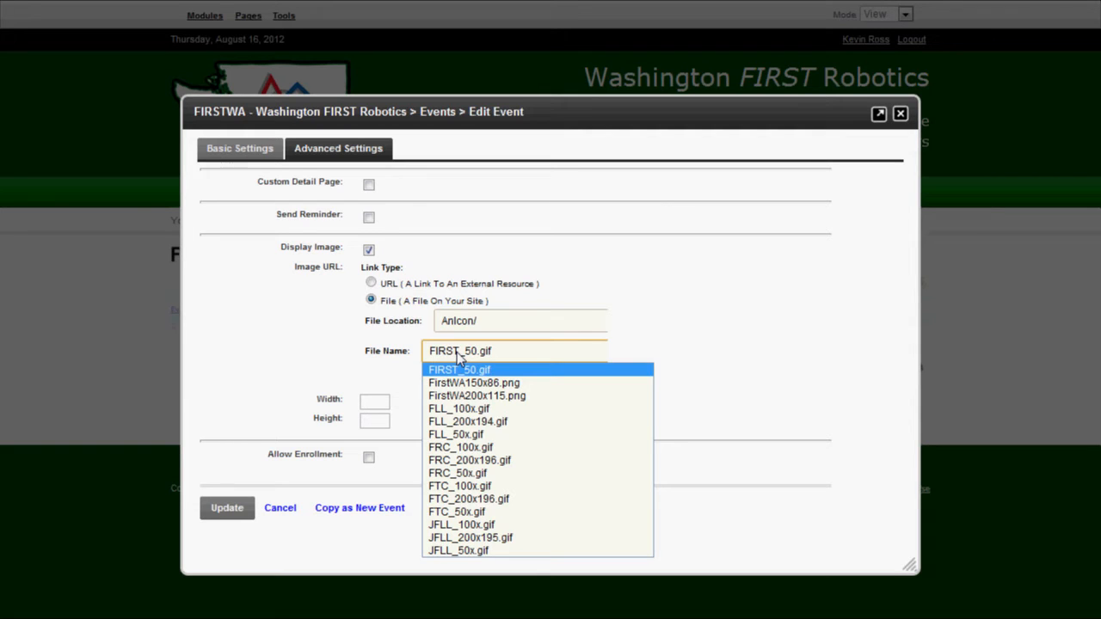
{"action": "left_click", "coordinate": [477, 473]}
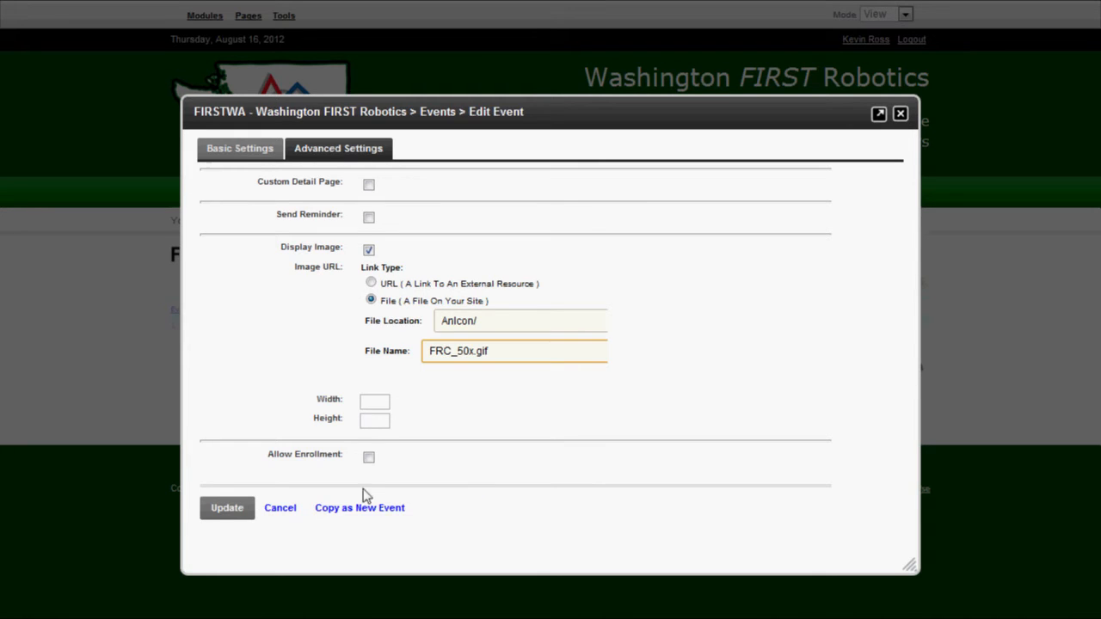
Save the Rookie Workshop event and preview its description in the FRC events list
{"action": "left_click", "coordinate": [225, 513]}
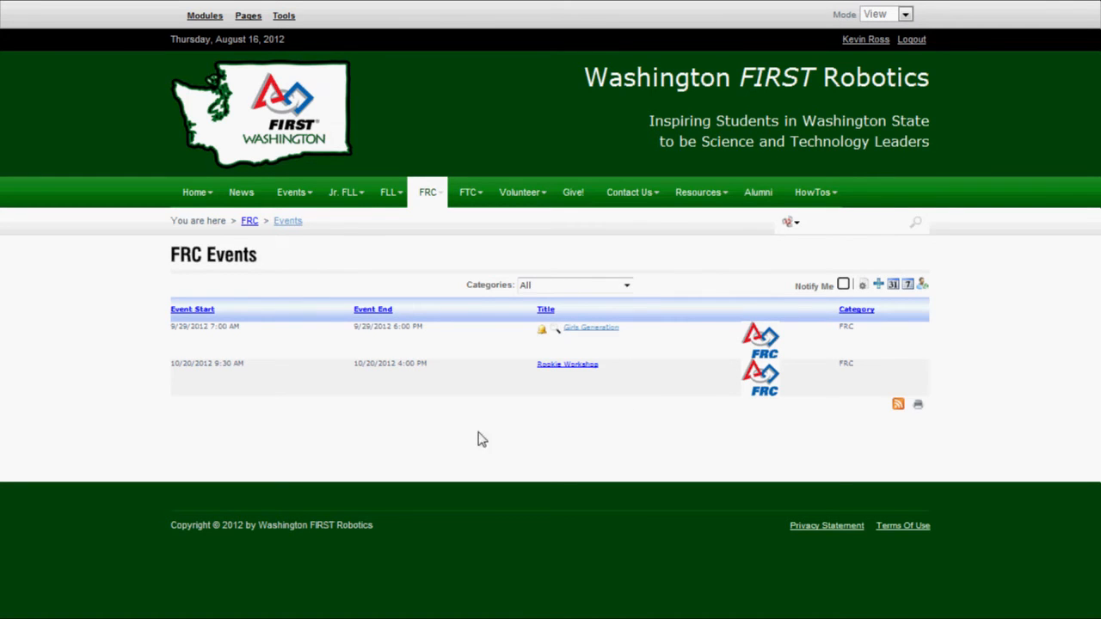
{"action": "mouse_move", "coordinate": [301, 393]}
{"action": "mouse_move", "coordinate": [569, 367]}
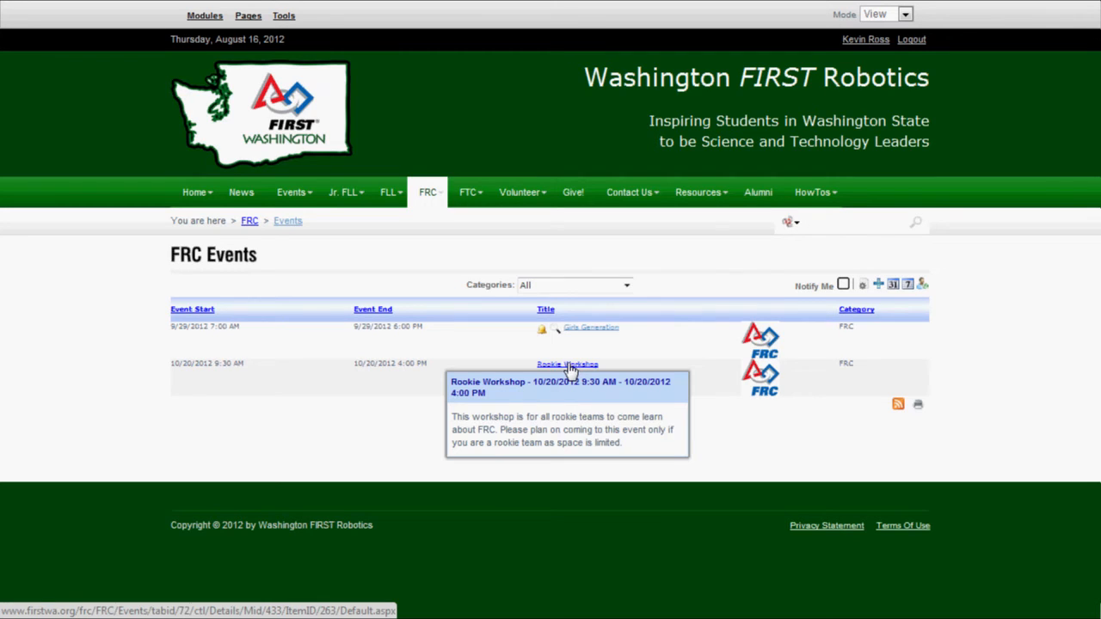
{"action": "mouse_move", "coordinate": [564, 331]}
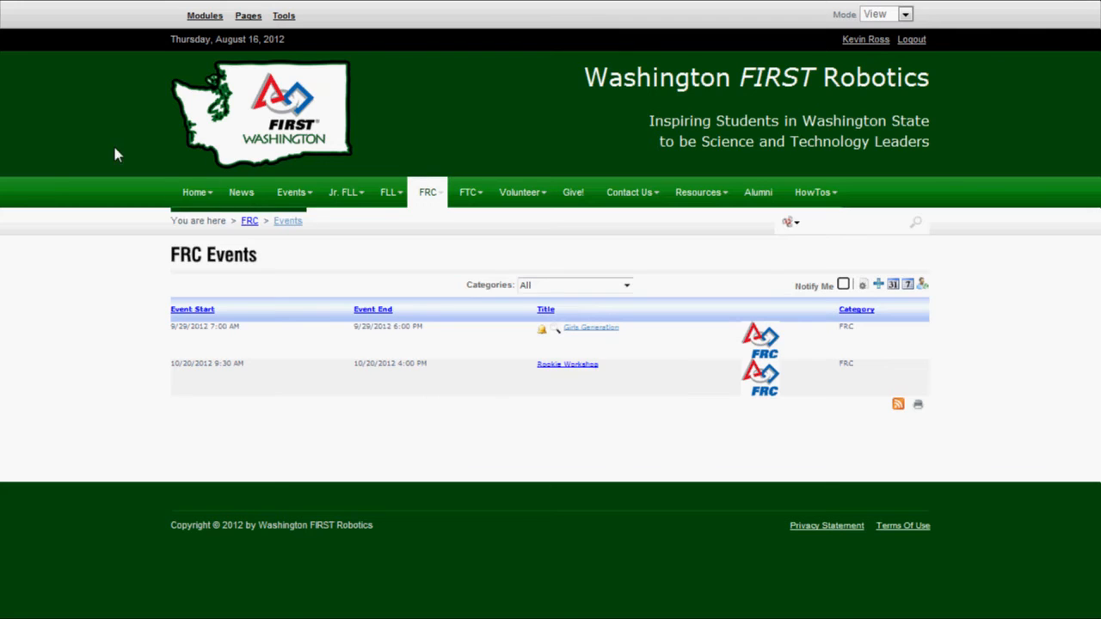
Check the Rookie Workshop entry in the home page's FIRST Events list and open its details
{"action": "left_click", "coordinate": [196, 194]}
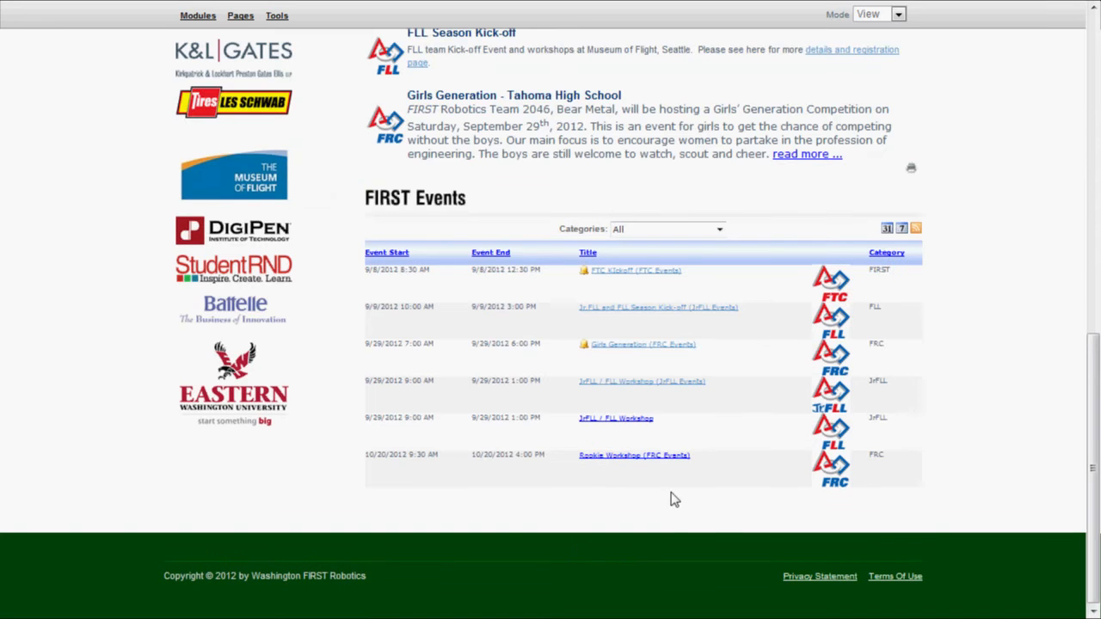
{"action": "mouse_move", "coordinate": [588, 464]}
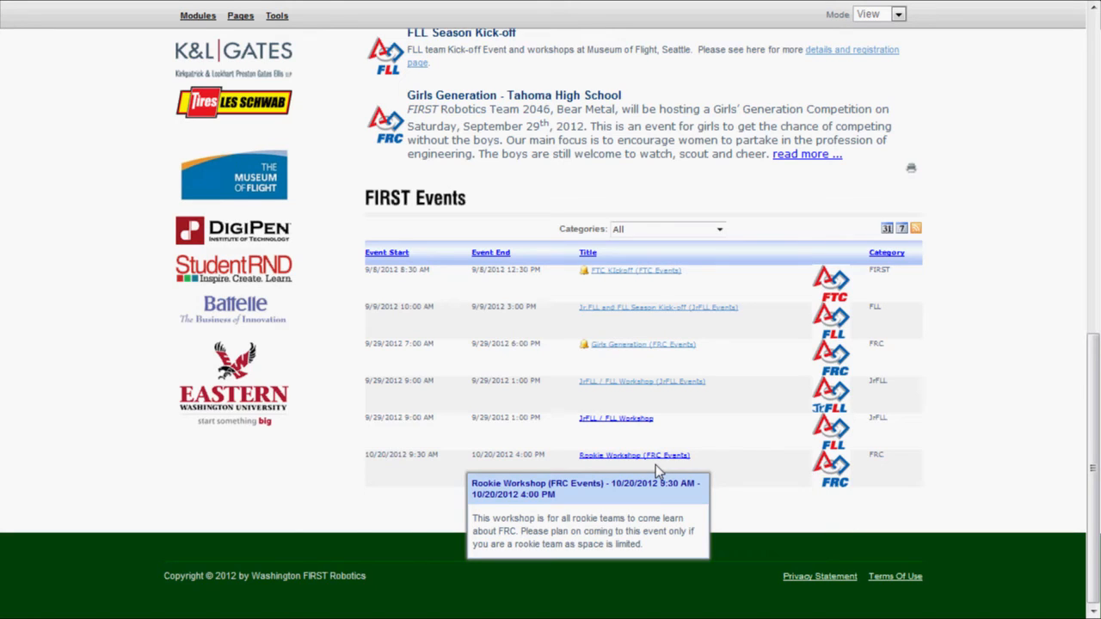
{"action": "left_click", "coordinate": [613, 458]}
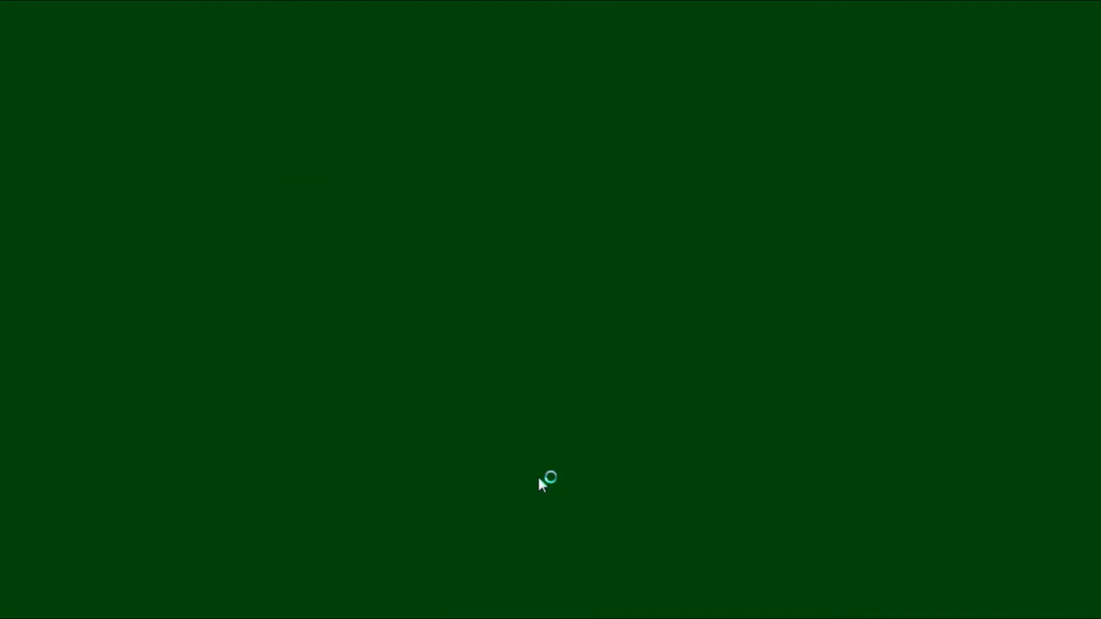
{"action": "scroll", "coordinate": [540, 484], "scroll_direction": "down", "scroll_amount": 10}
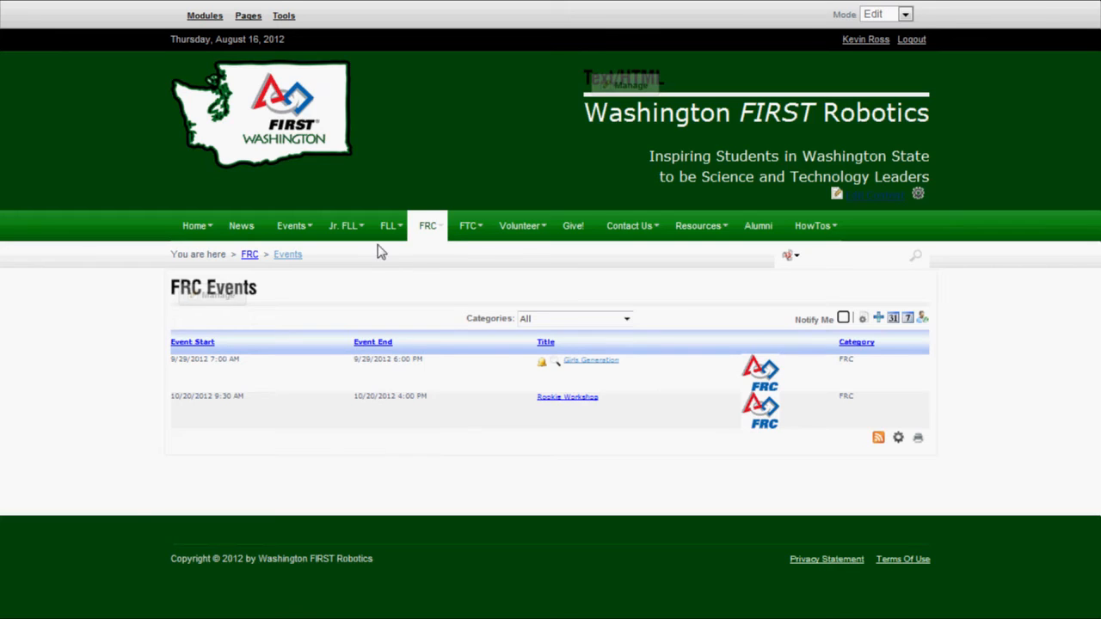
Open the 11-10-12 Redmond event page, change the site to View mode and read through the DigiPen workshop information
{"action": "mouse_move", "coordinate": [282, 230]}
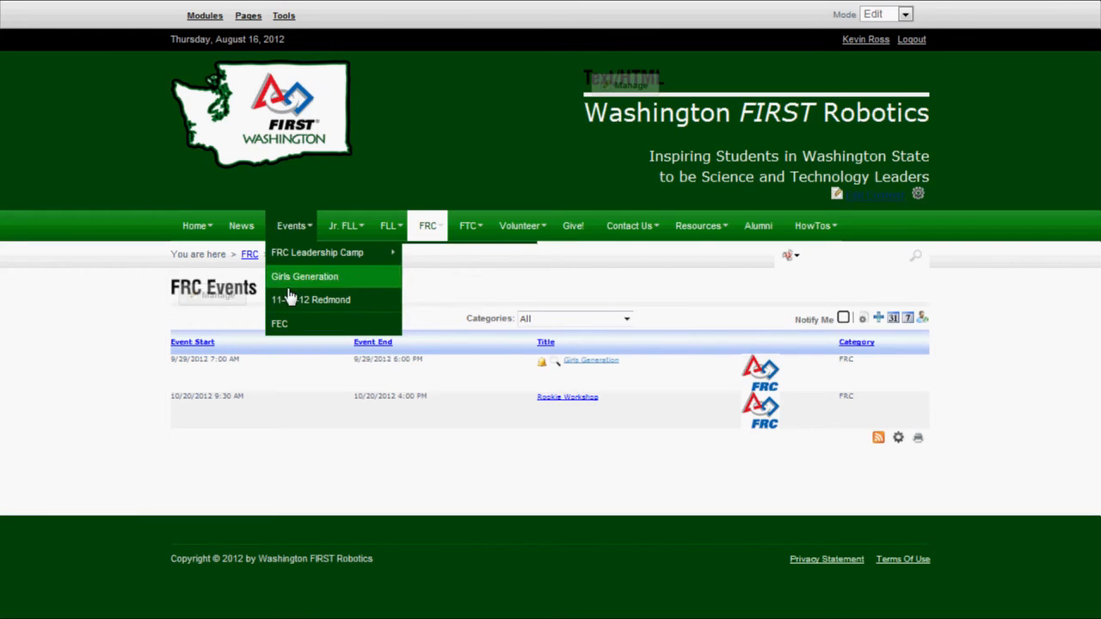
{"action": "left_click", "coordinate": [315, 307]}
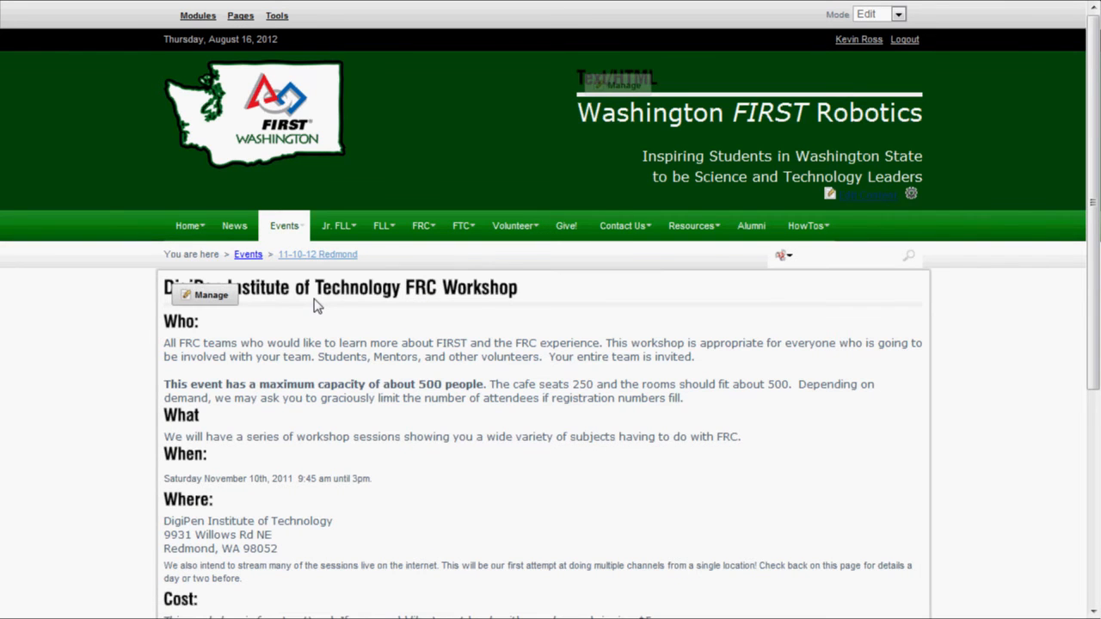
{"action": "scroll", "coordinate": [383, 333], "scroll_direction": "down", "scroll_amount": 1}
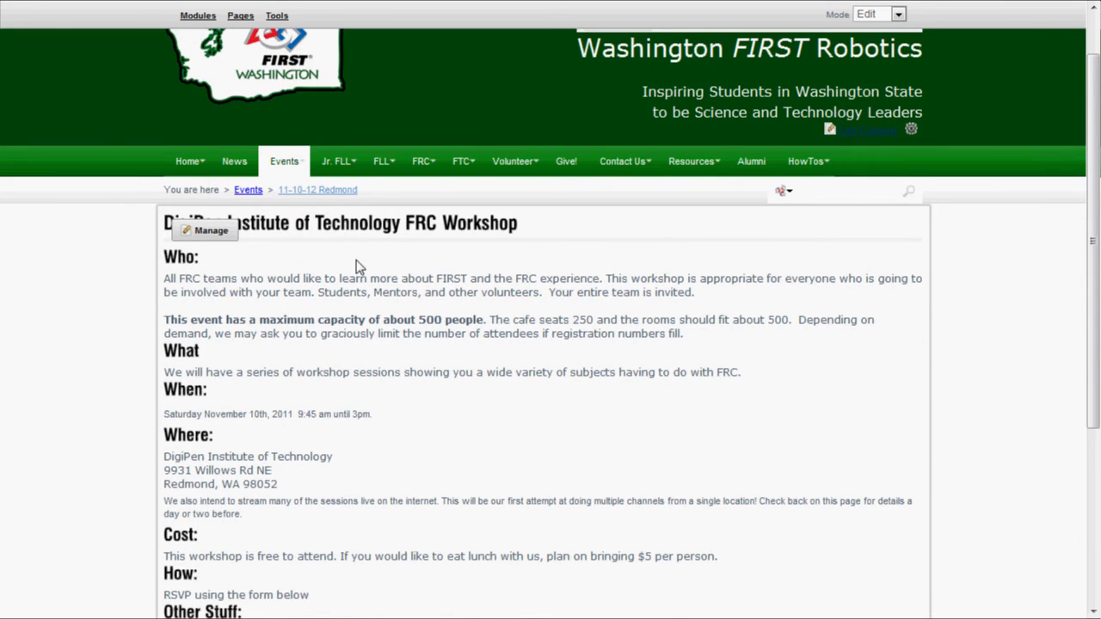
{"action": "scroll", "coordinate": [438, 301], "scroll_direction": "up", "scroll_amount": 1}
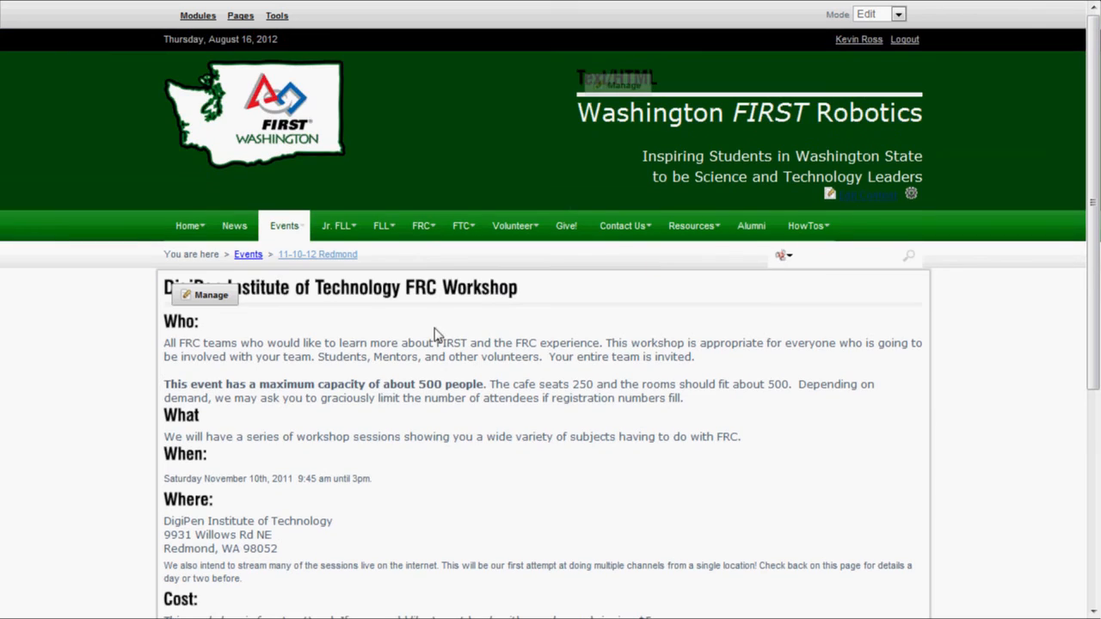
{"action": "left_click", "coordinate": [898, 14]}
{"action": "left_click", "coordinate": [867, 27]}
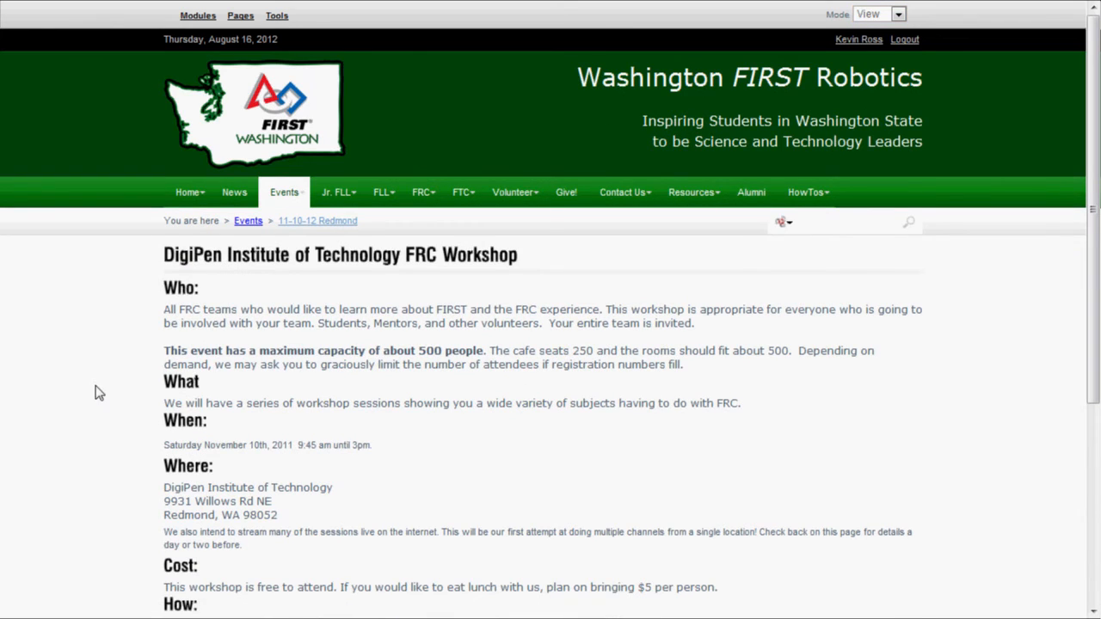
{"action": "scroll", "coordinate": [98, 393], "scroll_direction": "down", "scroll_amount": 1}
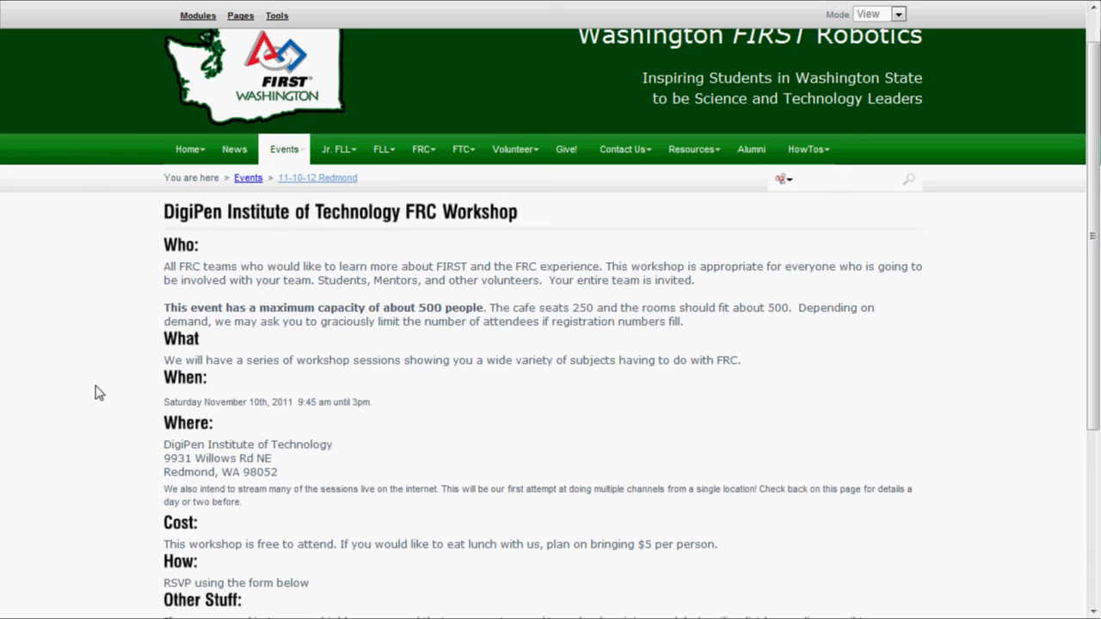
{"action": "scroll", "coordinate": [98, 393], "scroll_direction": "down", "scroll_amount": 1}
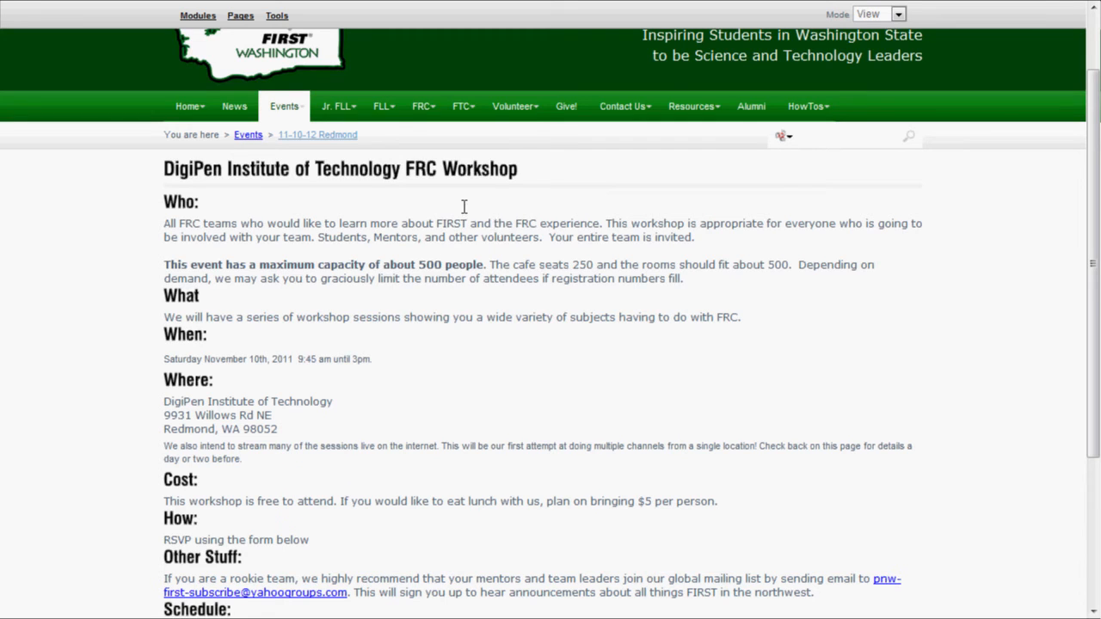
Create an FRC event titled "Pre-season workshop at DigiPen" for 11/10/2012, 9:30 AM to 4:00 PM, at Digipen, describing classes and hands-on sessions for teams
{"action": "mouse_move", "coordinate": [422, 106]}
{"action": "left_click", "coordinate": [424, 160]}
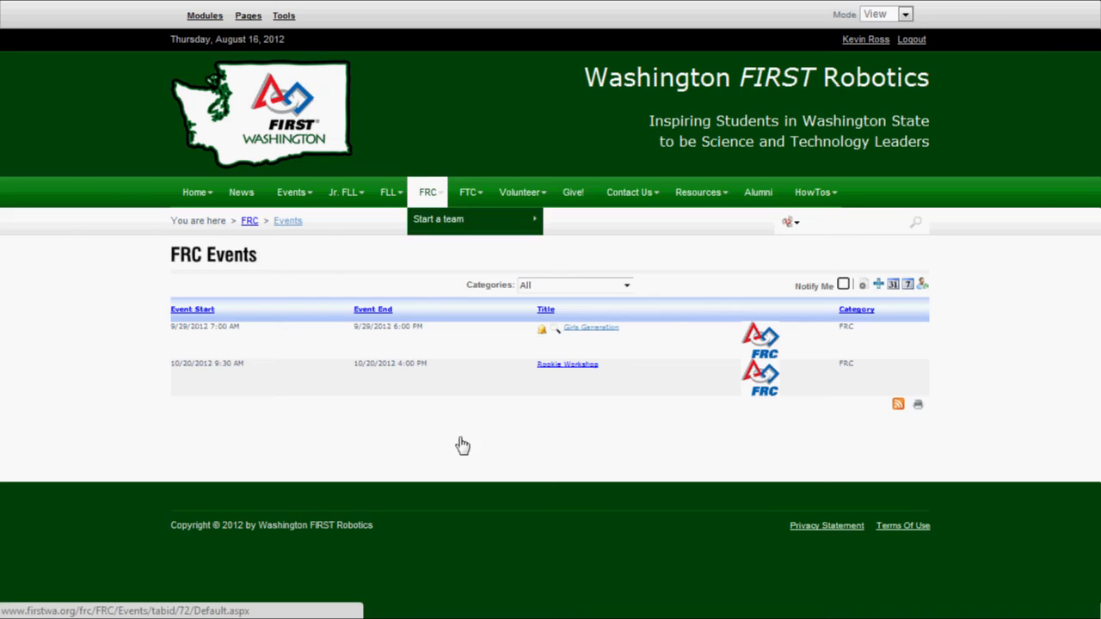
{"action": "left_click", "coordinate": [877, 284]}
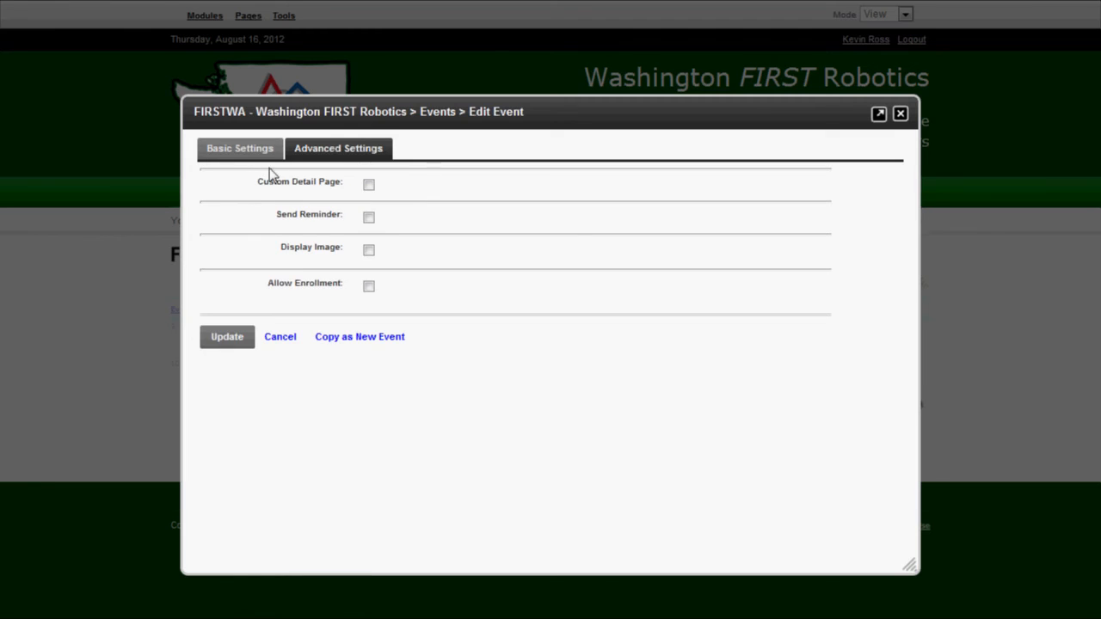
{"action": "left_click", "coordinate": [251, 153]}
{"action": "left_click", "coordinate": [371, 173]}
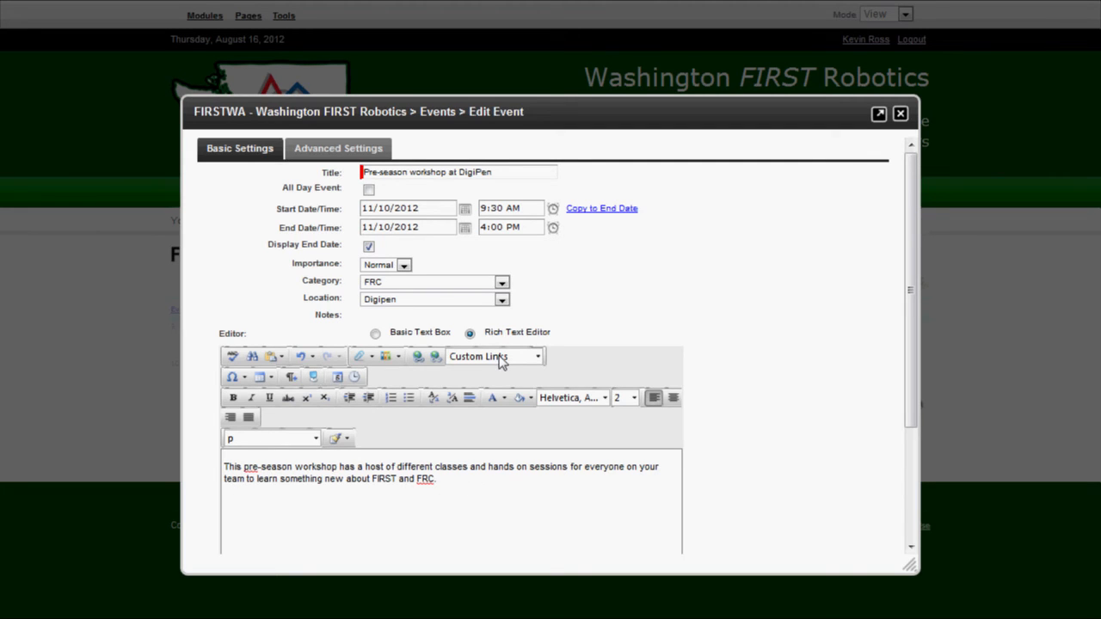
Enable a custom detail page for the event and link it to the site page 11-10-12 Redmond
{"action": "left_click", "coordinate": [348, 153]}
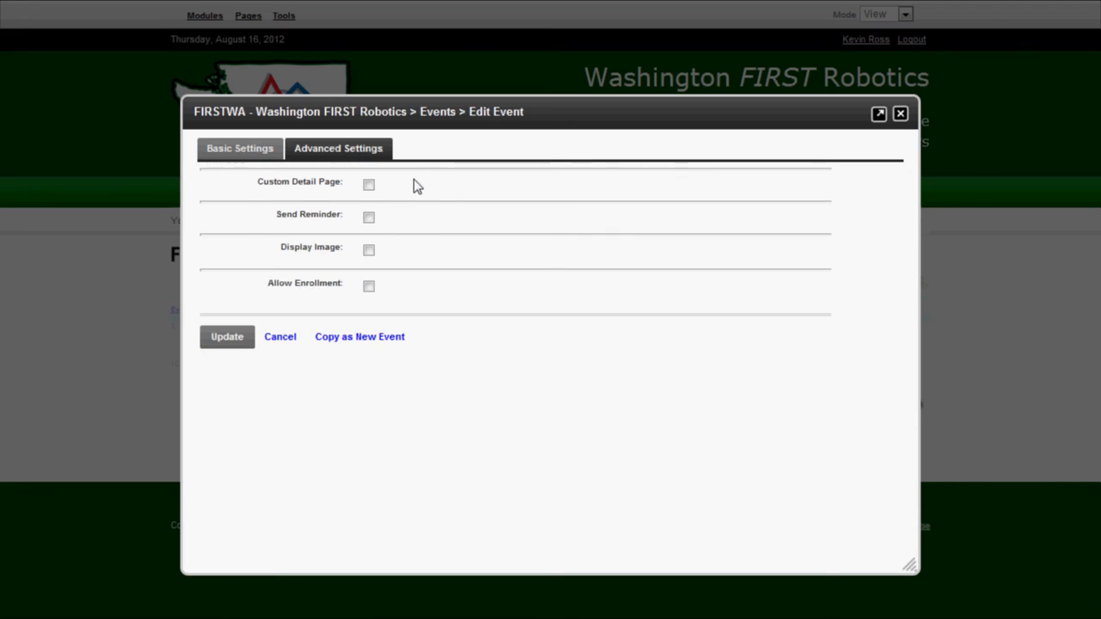
{"action": "left_click", "coordinate": [369, 186]}
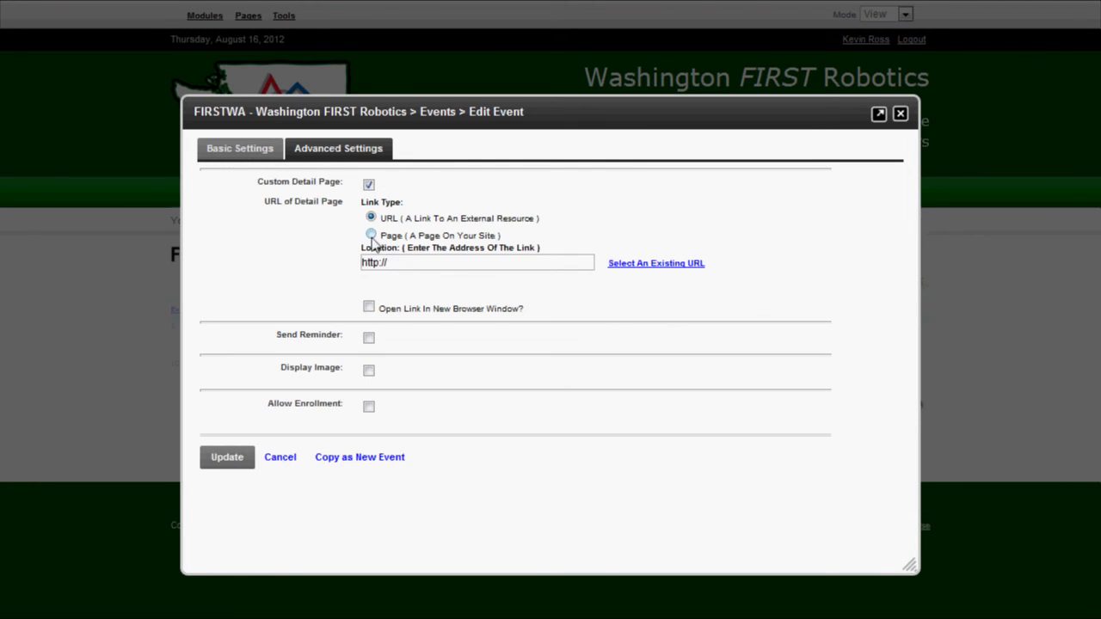
{"action": "left_click", "coordinate": [370, 234]}
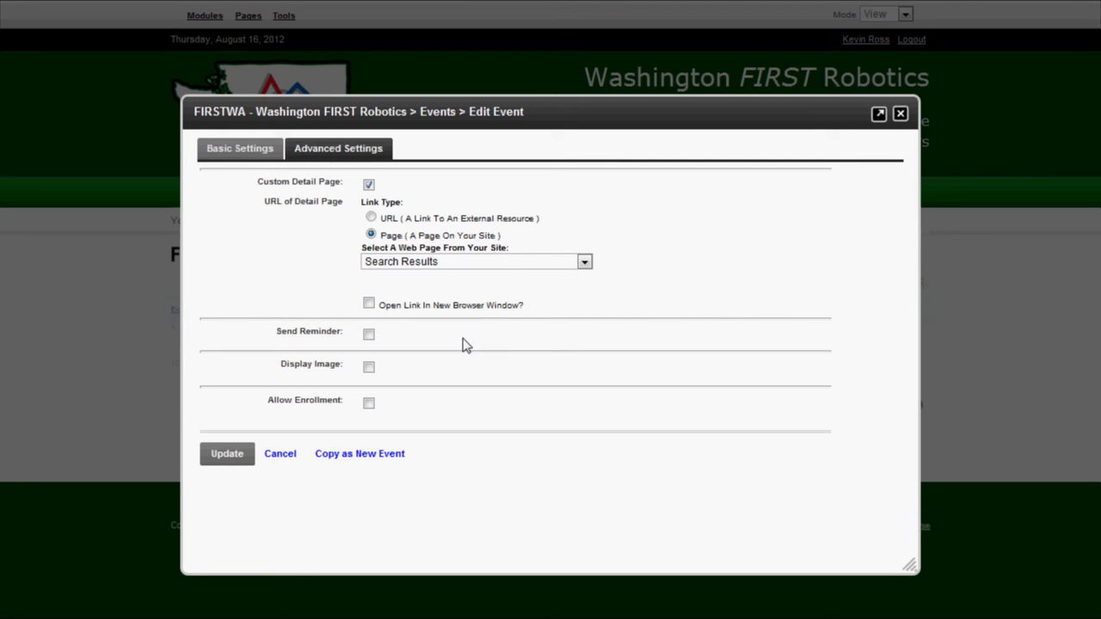
{"action": "left_click", "coordinate": [584, 262]}
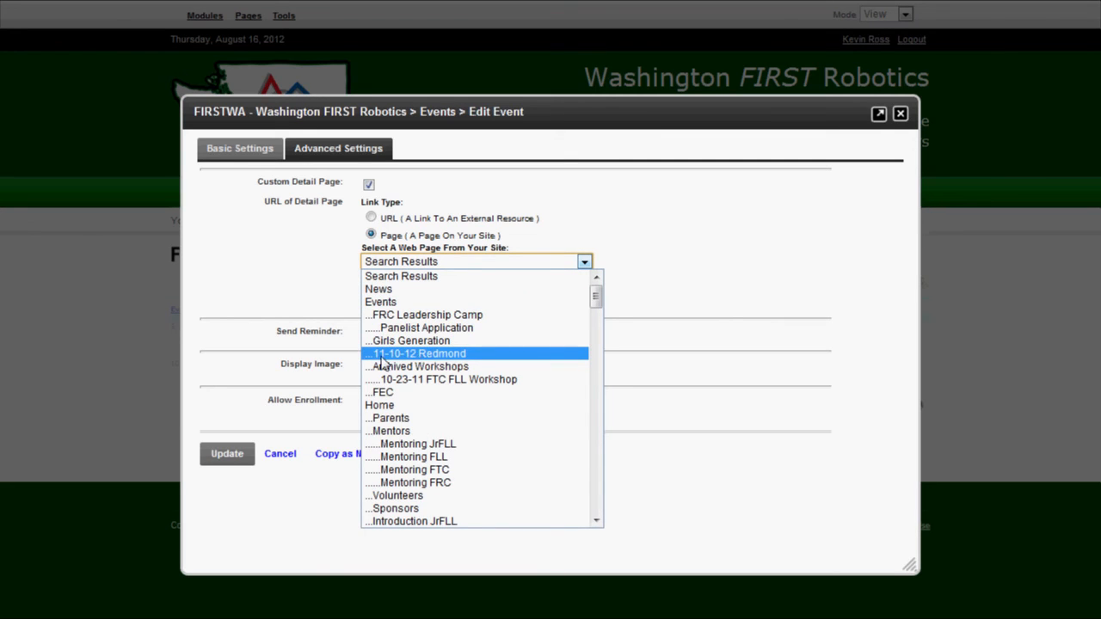
{"action": "left_click", "coordinate": [459, 354]}
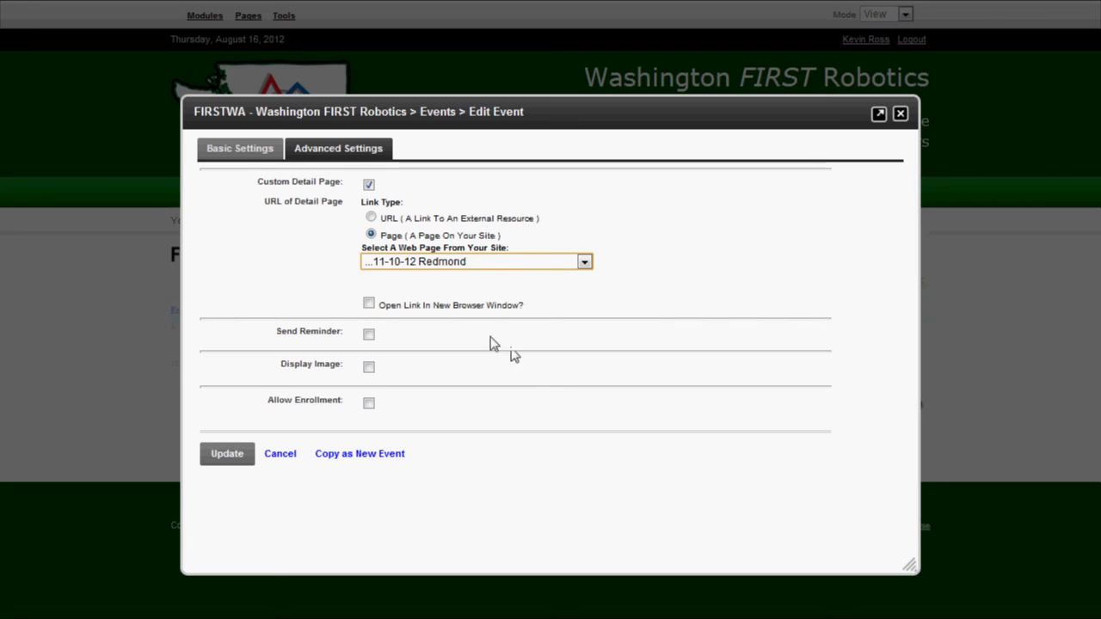
Enable the event's display image using FRC_50x.gif from the AnIcon/ folder, and save the event
{"action": "left_click", "coordinate": [369, 368]}
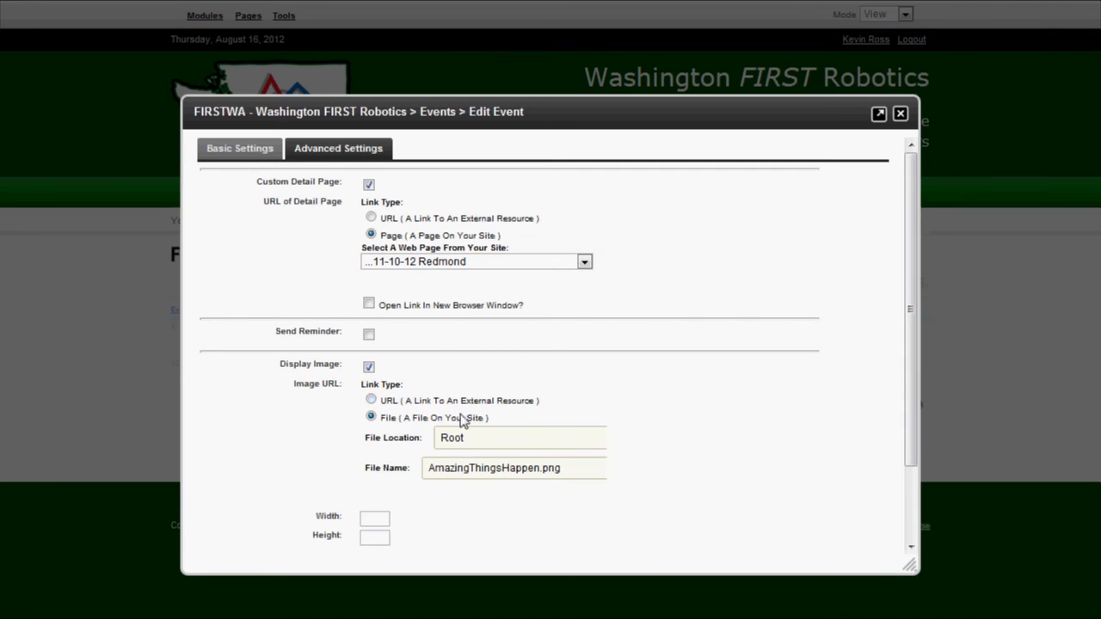
{"action": "left_click", "coordinate": [478, 448]}
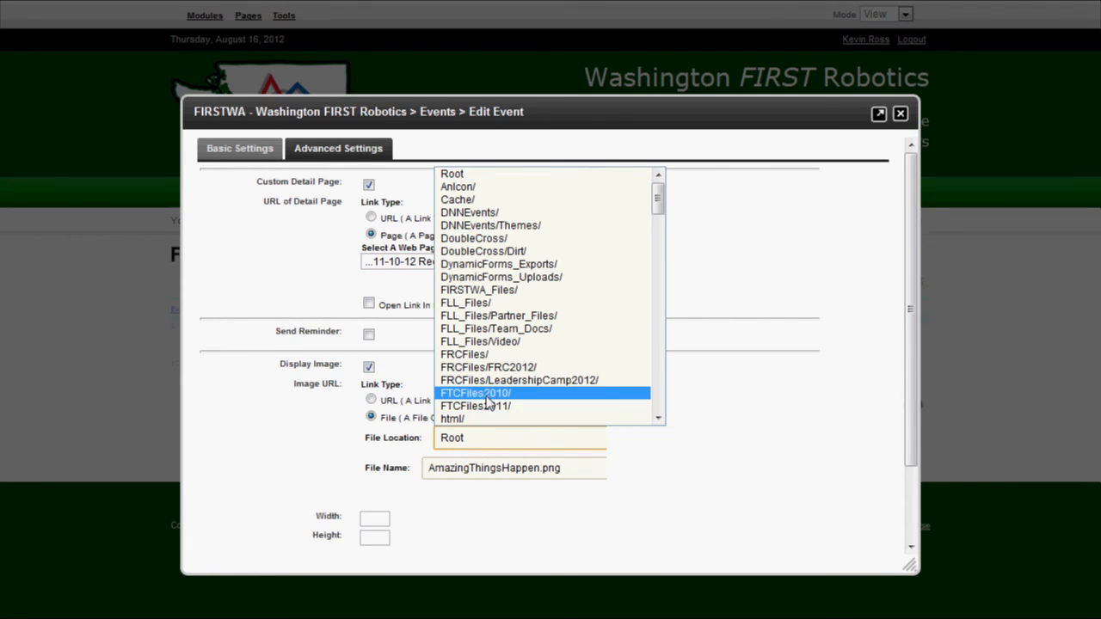
{"action": "left_click", "coordinate": [460, 187]}
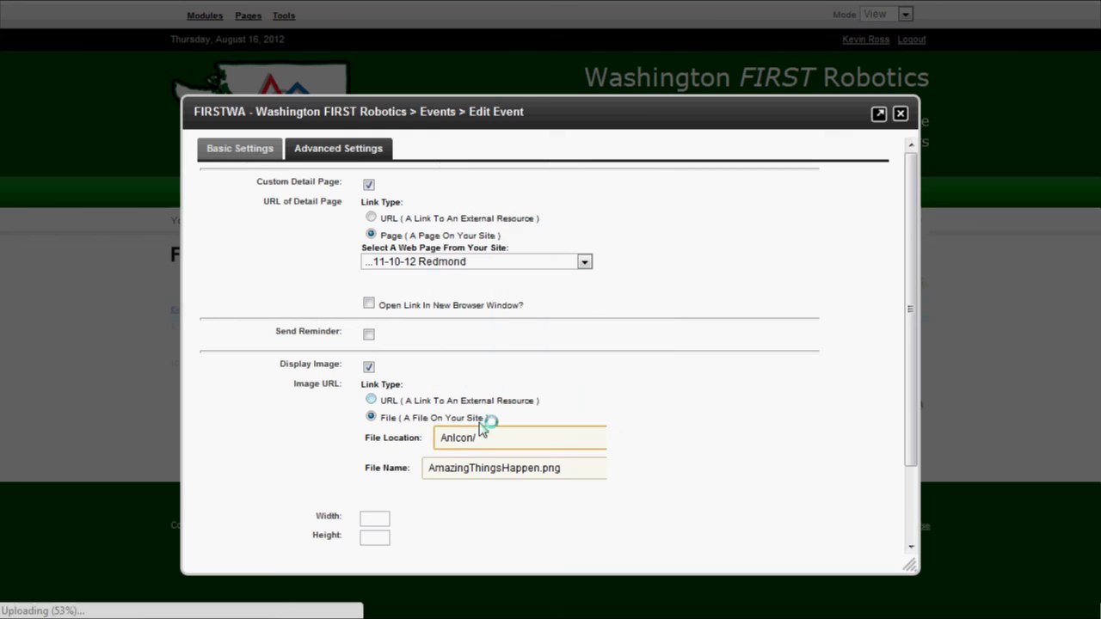
{"action": "left_click", "coordinate": [471, 469]}
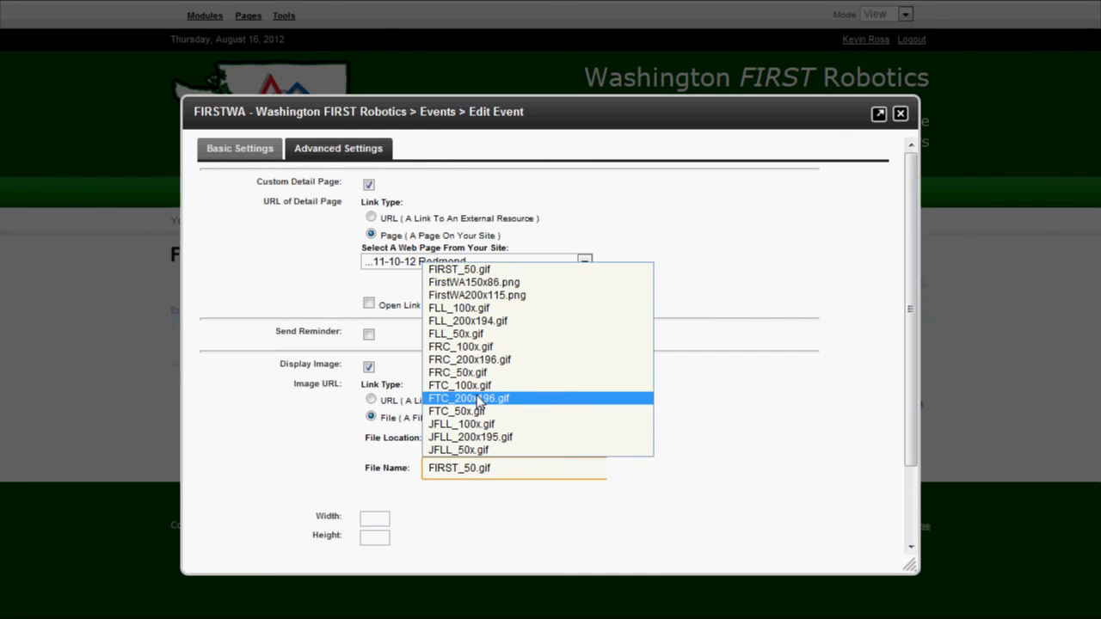
{"action": "left_click", "coordinate": [468, 374]}
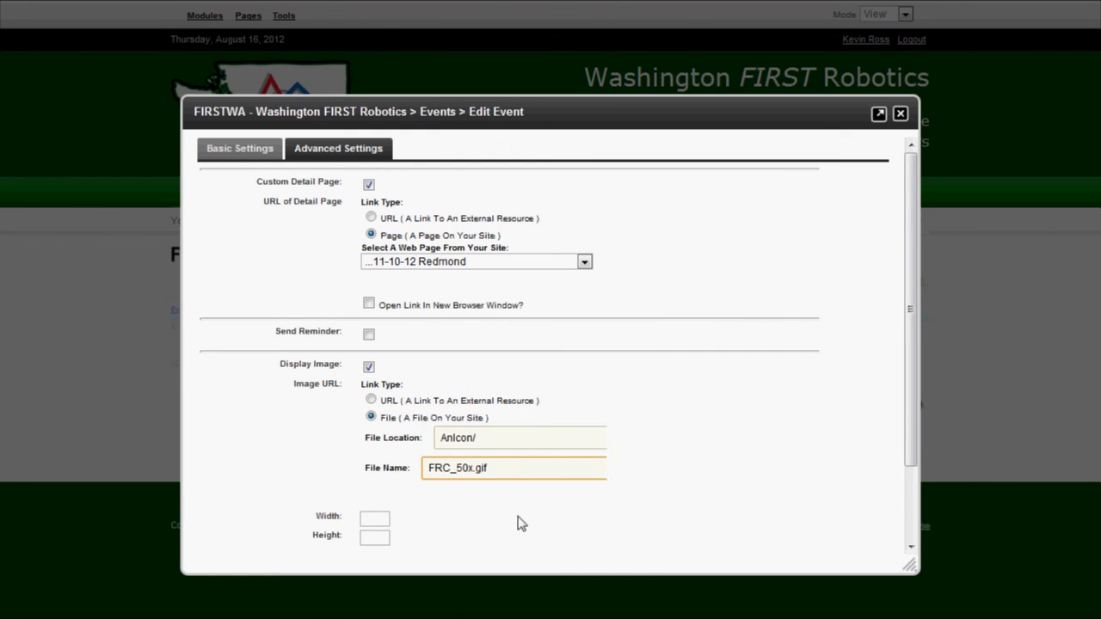
{"action": "scroll", "coordinate": [517, 514], "scroll_direction": "down", "scroll_amount": 2}
{"action": "scroll", "coordinate": [570, 484], "scroll_direction": "up", "scroll_amount": 2}
{"action": "scroll", "coordinate": [553, 478], "scroll_direction": "down", "scroll_amount": 3}
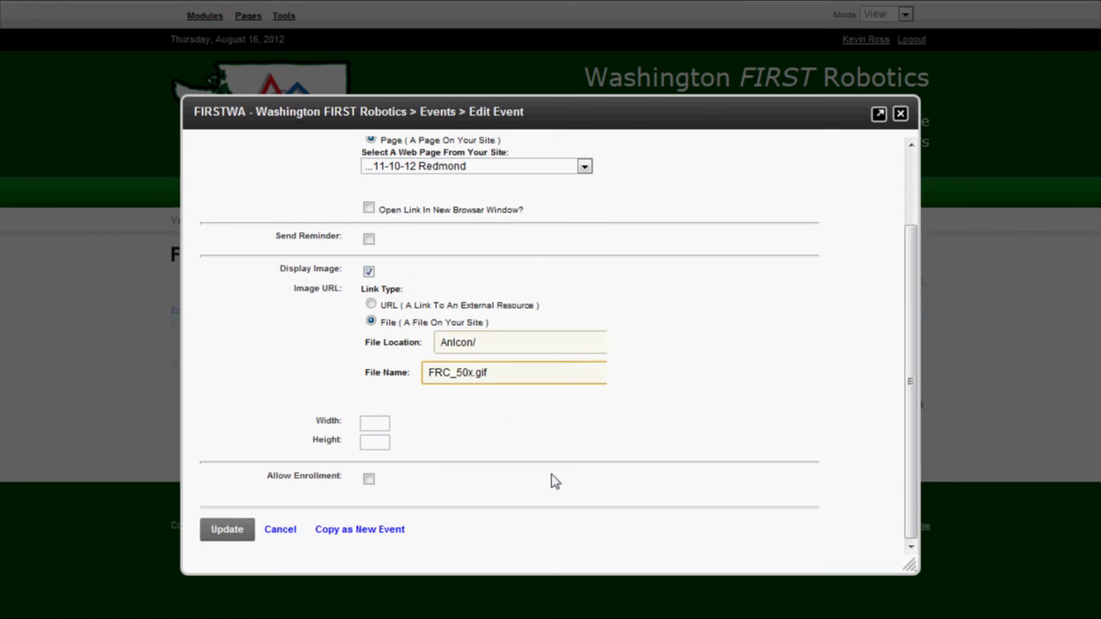
{"action": "left_click", "coordinate": [228, 531]}
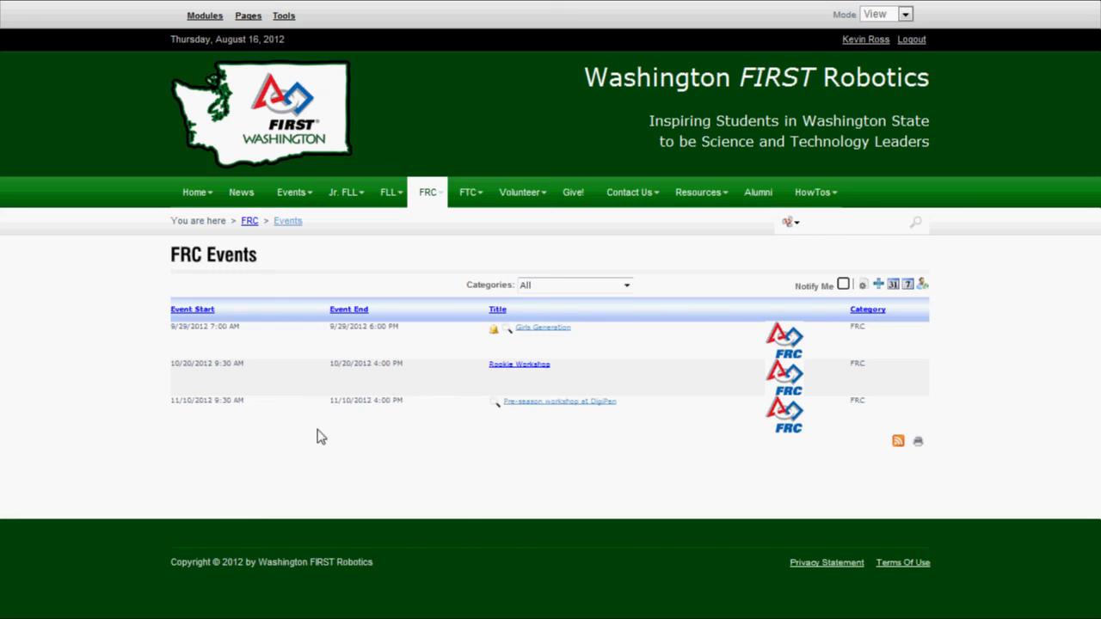
Preview the DigiPen workshop's list entry, test its link to the custom detail page and return to the FRC events list
{"action": "mouse_move", "coordinate": [181, 402]}
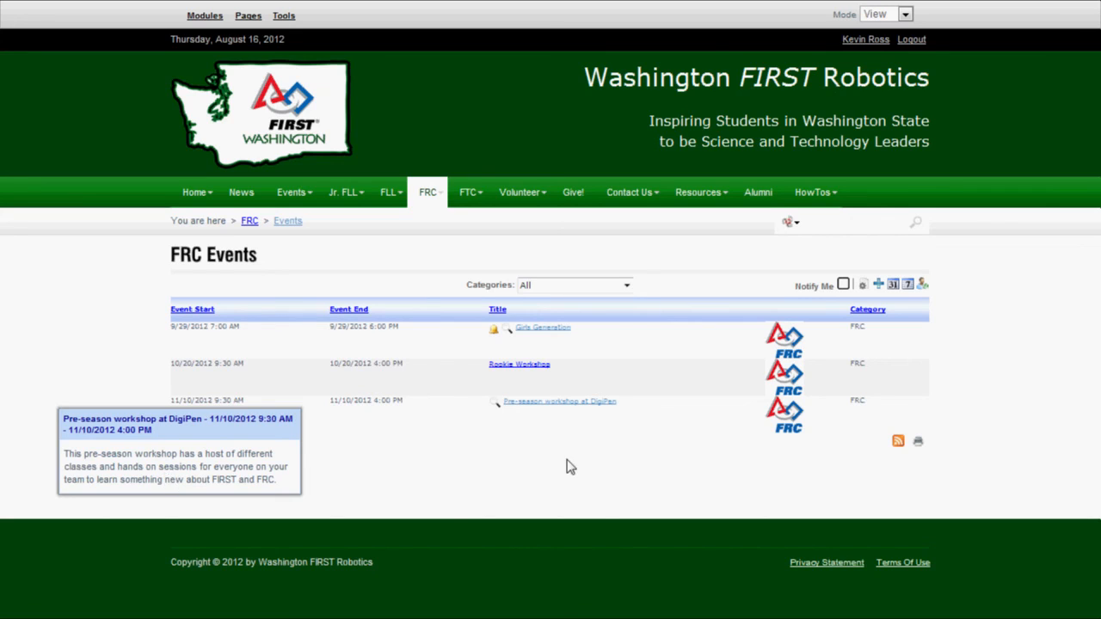
{"action": "left_click", "coordinate": [554, 401]}
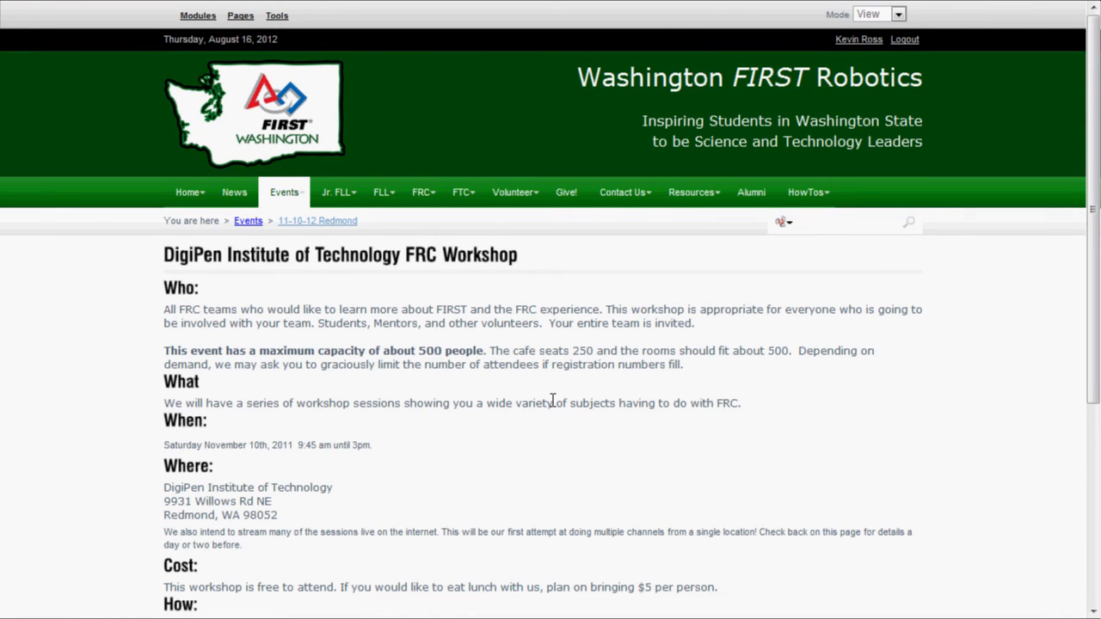
{"action": "key", "text": "alt+Left"}
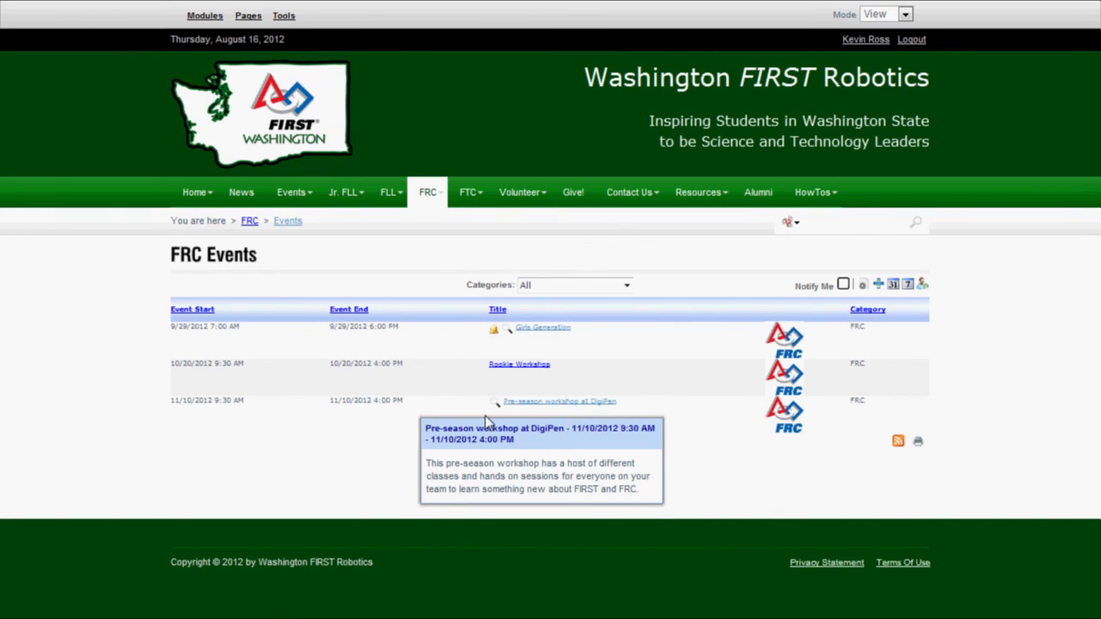
Open the standard event details of the DigiPen pre-season workshop and start editing the event
{"action": "left_click", "coordinate": [493, 405]}
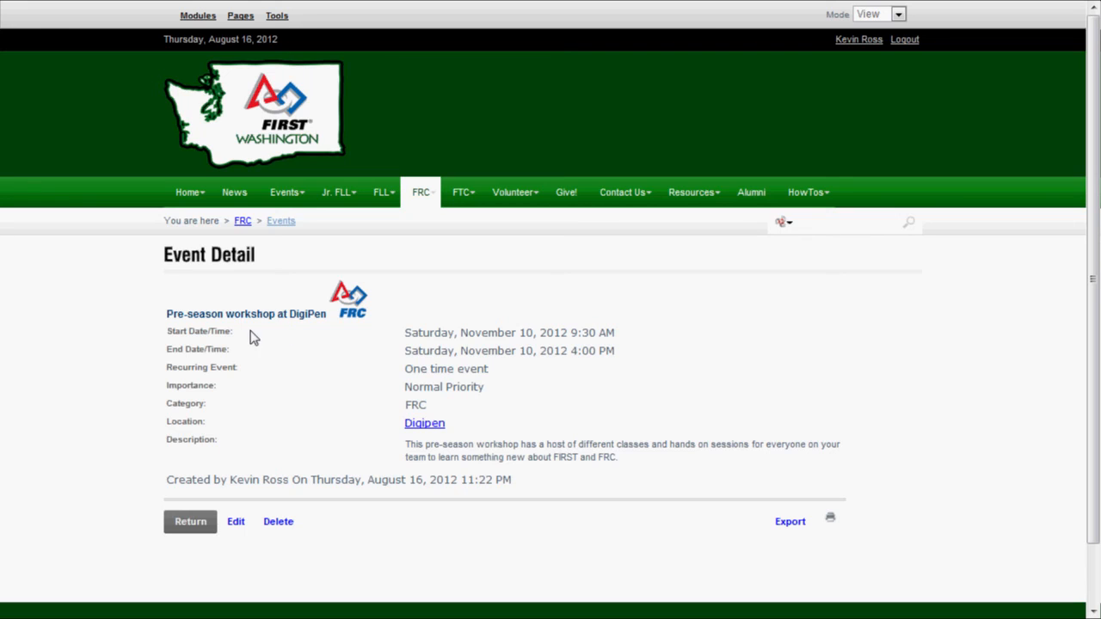
{"action": "left_click", "coordinate": [235, 522]}
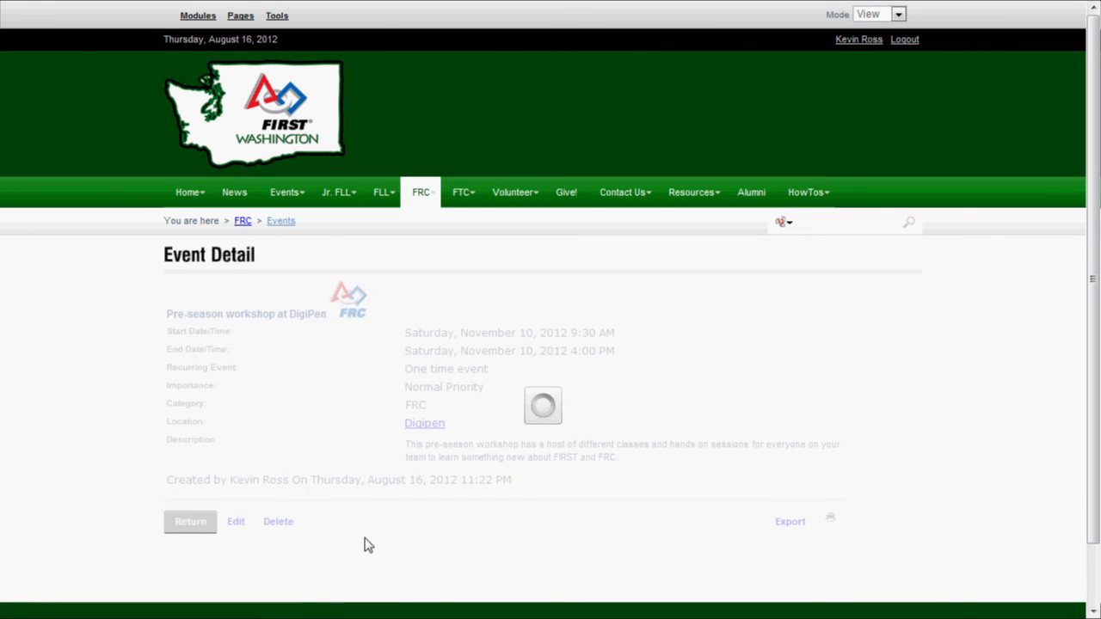